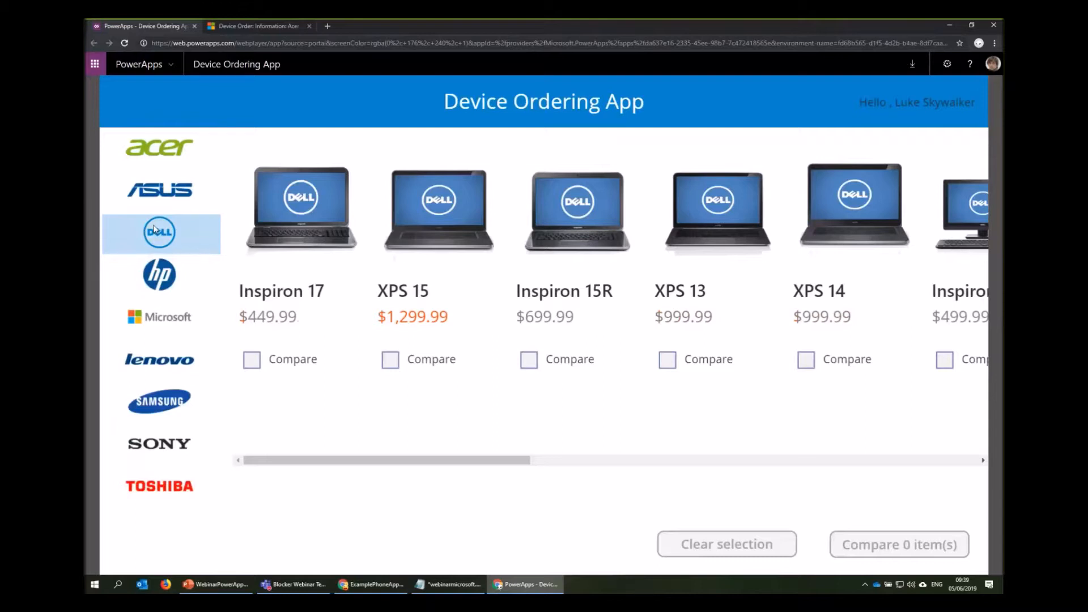
Step: Mark the Dell XPS 15 and the Asus G75VW and K55VD for comparison
click(391, 360)
click(162, 195)
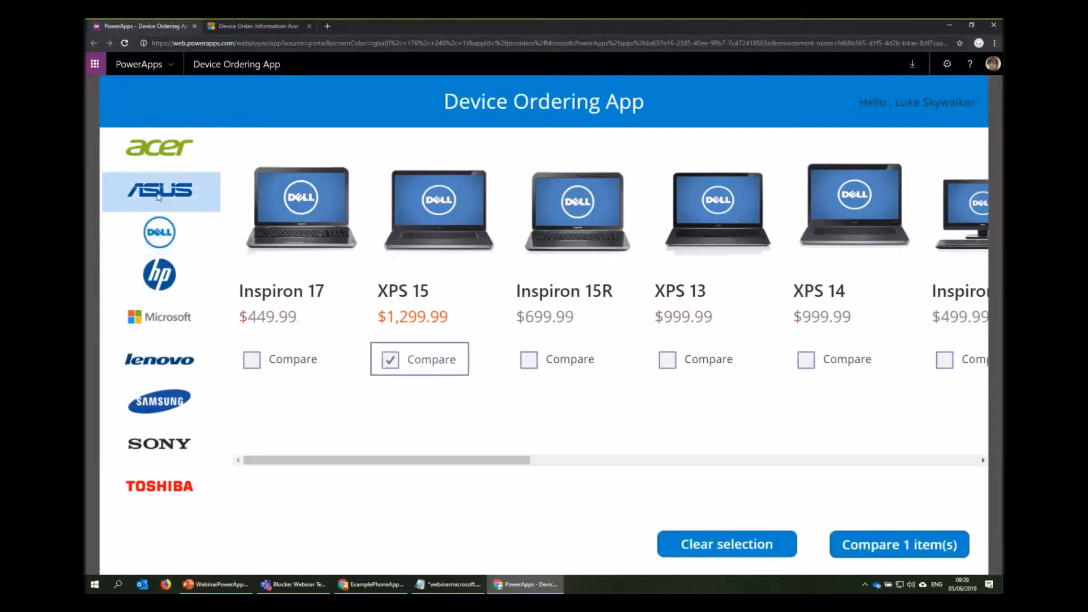
click(392, 363)
click(325, 352)
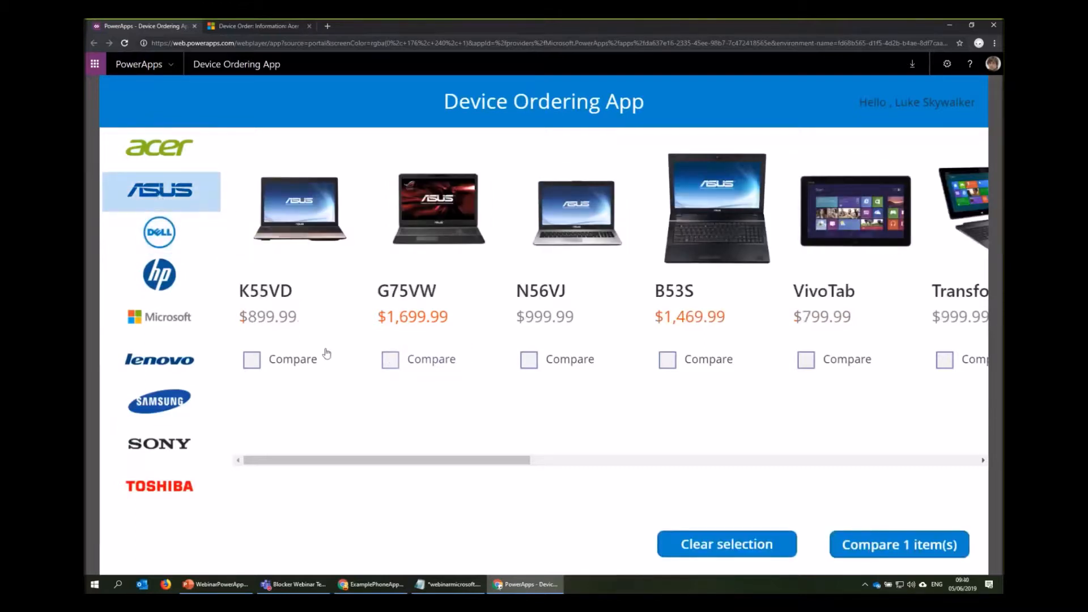
Step: Compare the selected devices and submit a device request for the Asus G75VW
click(945, 545)
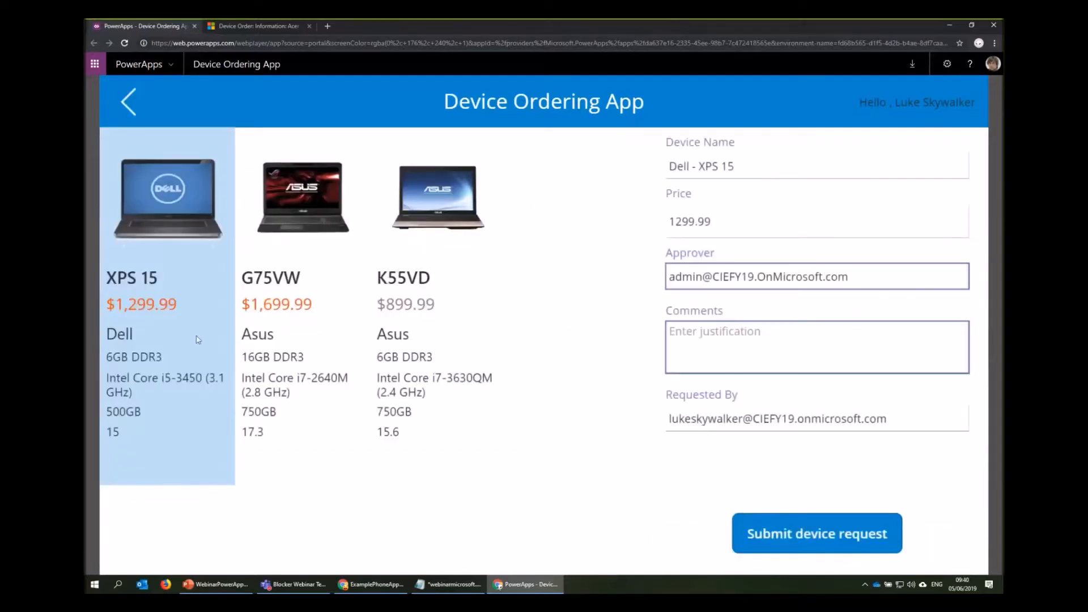
click(295, 326)
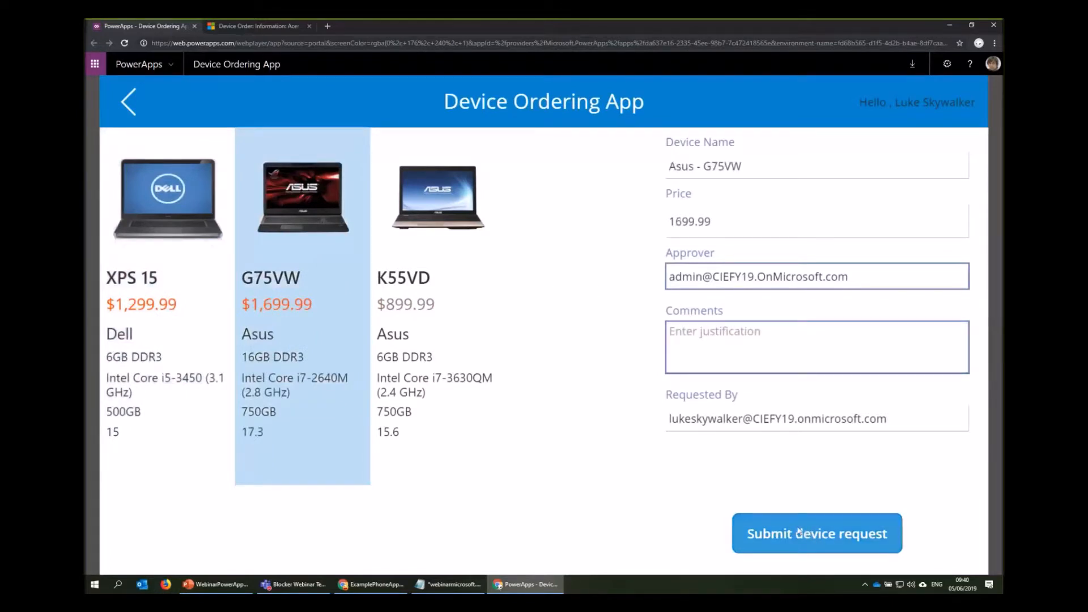
click(796, 530)
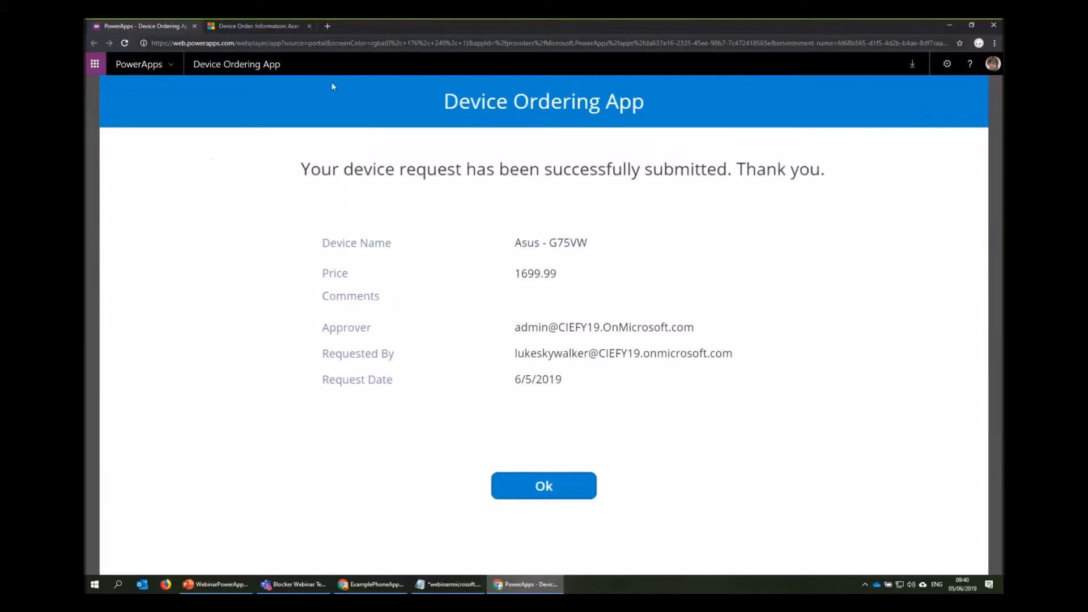
Step: Switch to the Dynamics 365 Device Procurement app and open the Acer - Aspire U record from the device orders list
click(249, 26)
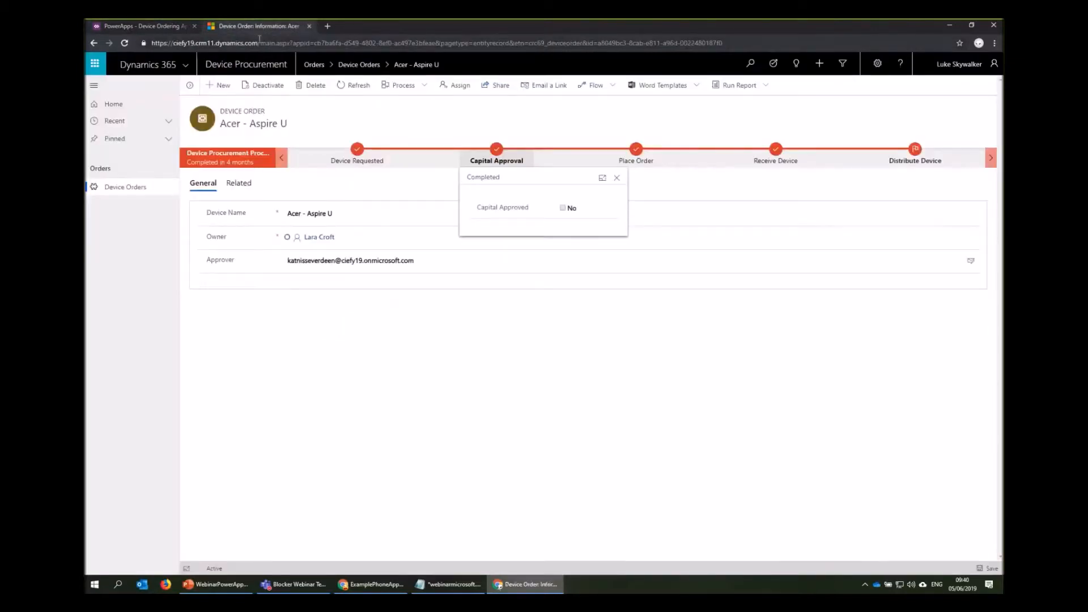
click(126, 188)
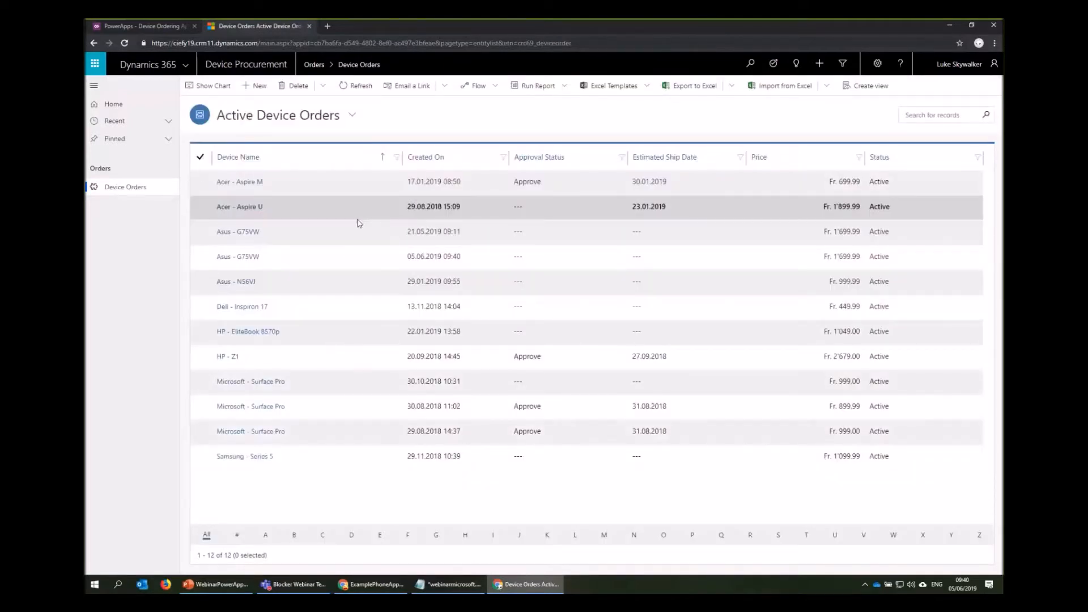
click(235, 208)
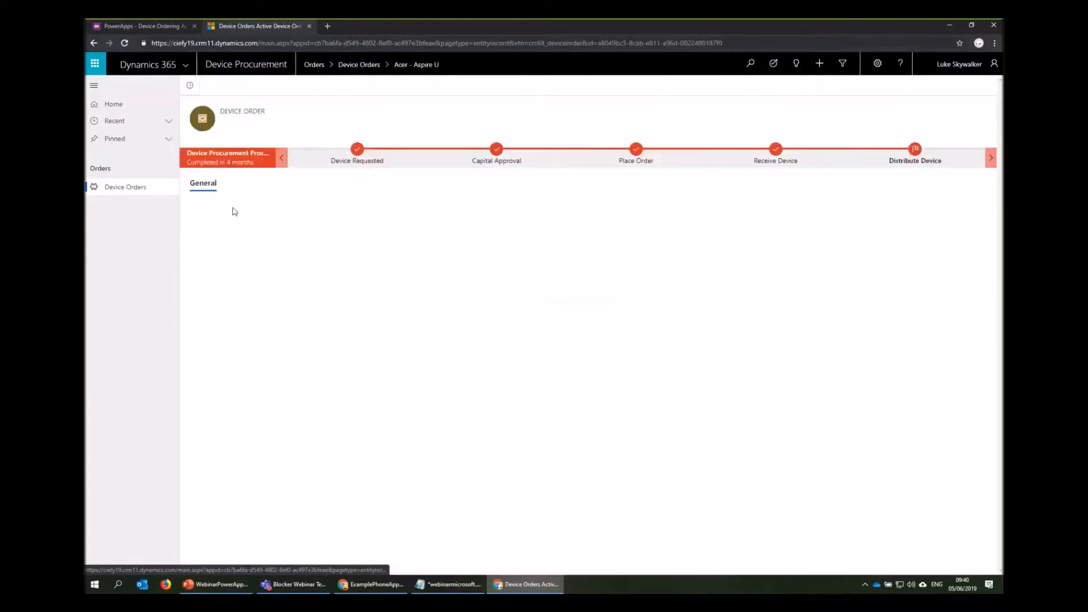
Step: Examine the Device Requested, Capital Approval, Place Order and Receive Device stages of the order's process
click(356, 150)
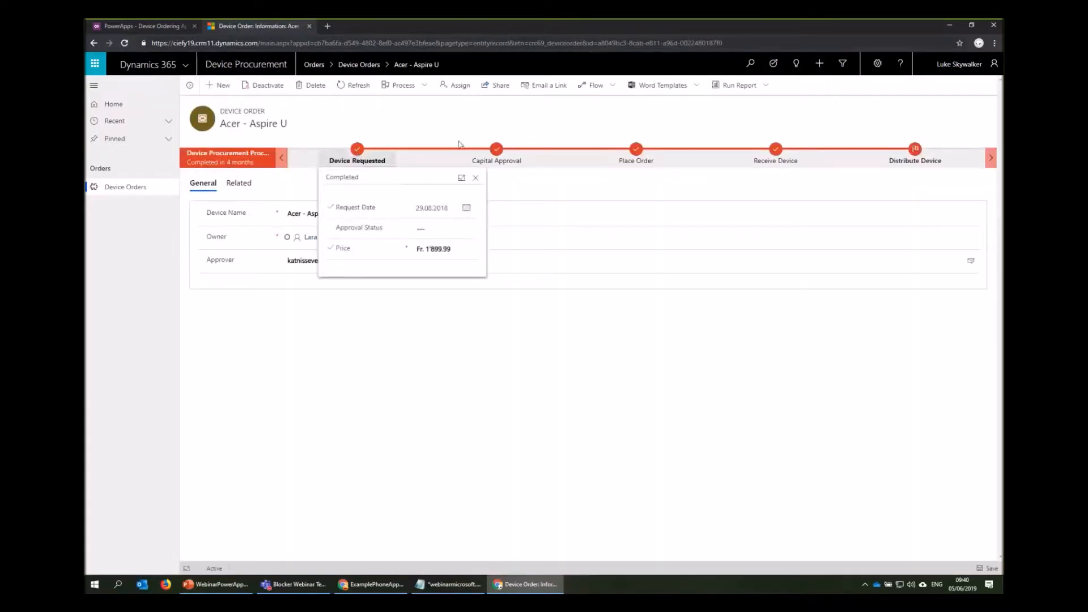
click(494, 157)
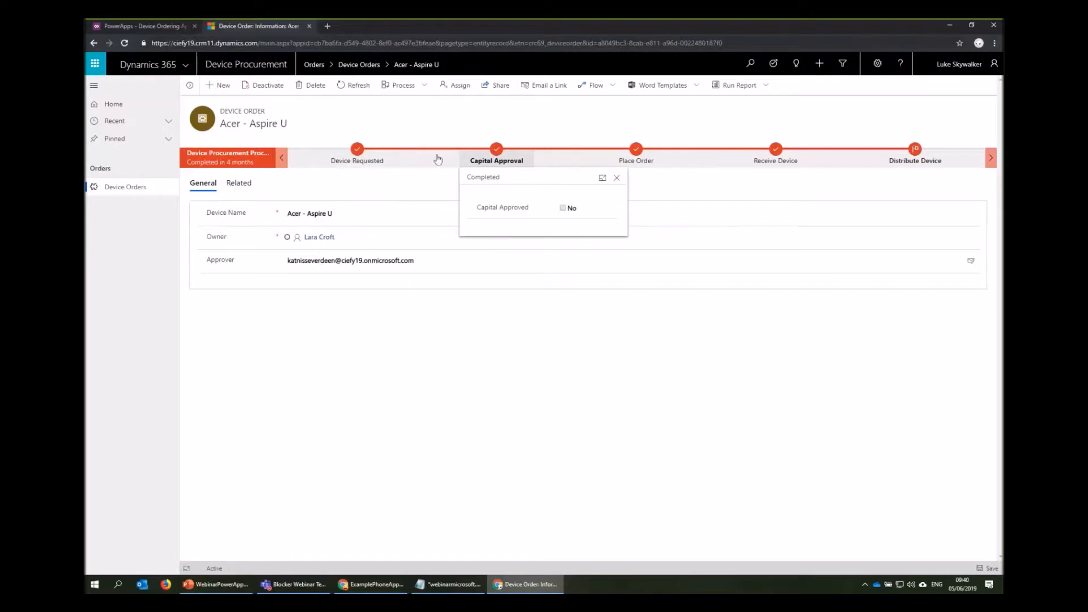
click(645, 161)
click(770, 163)
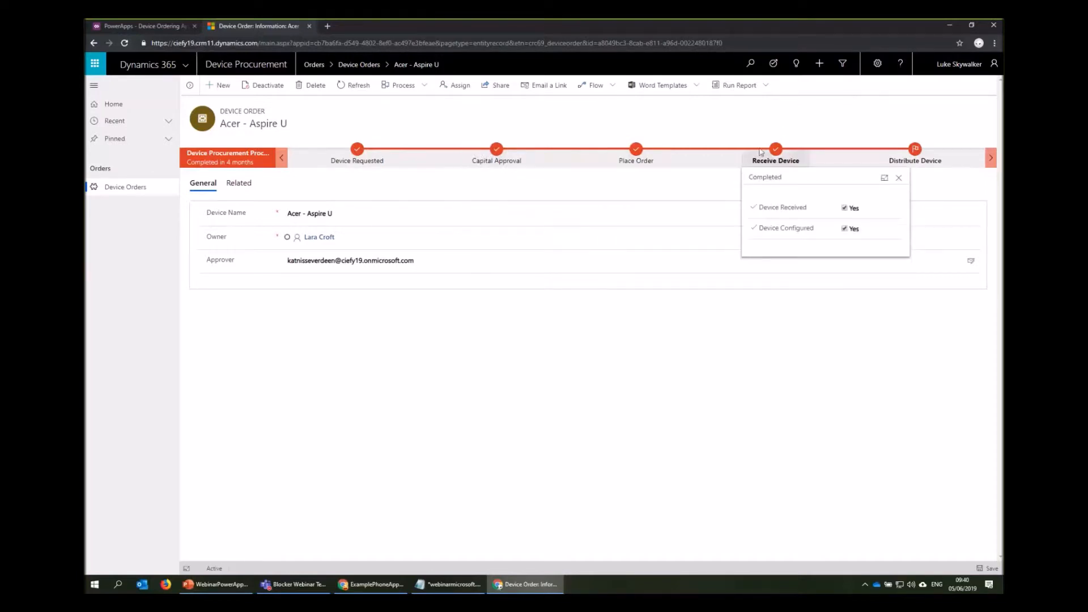
click(636, 157)
click(499, 159)
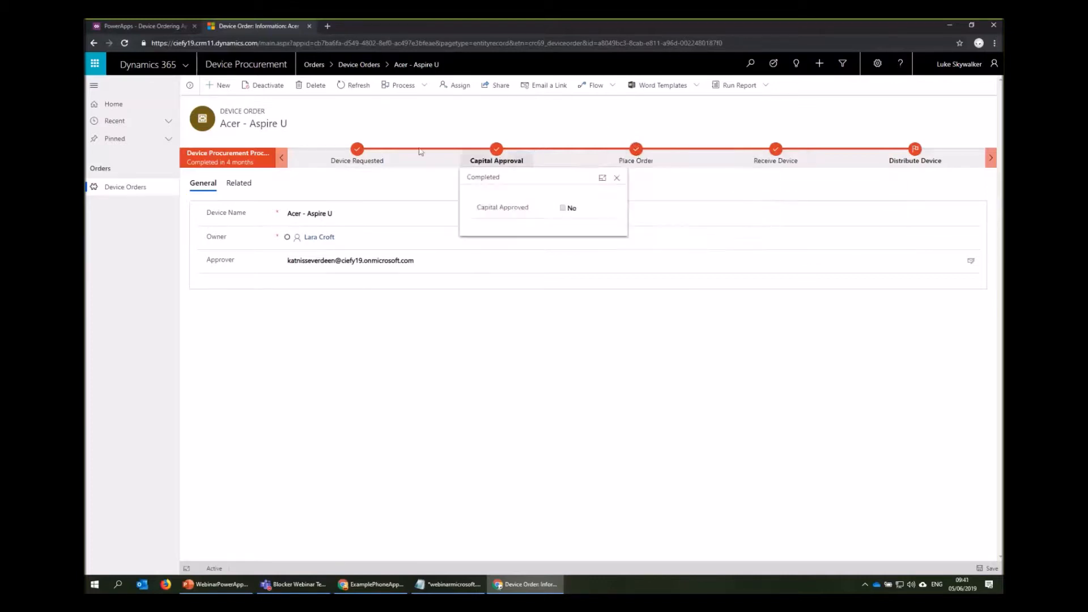
click(371, 158)
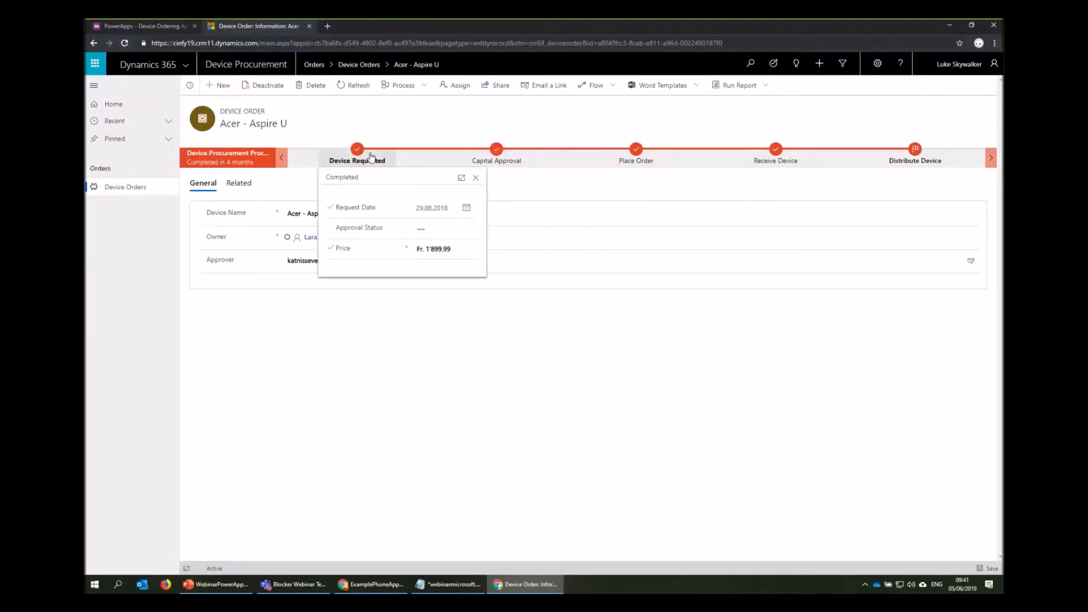
click(497, 154)
click(631, 163)
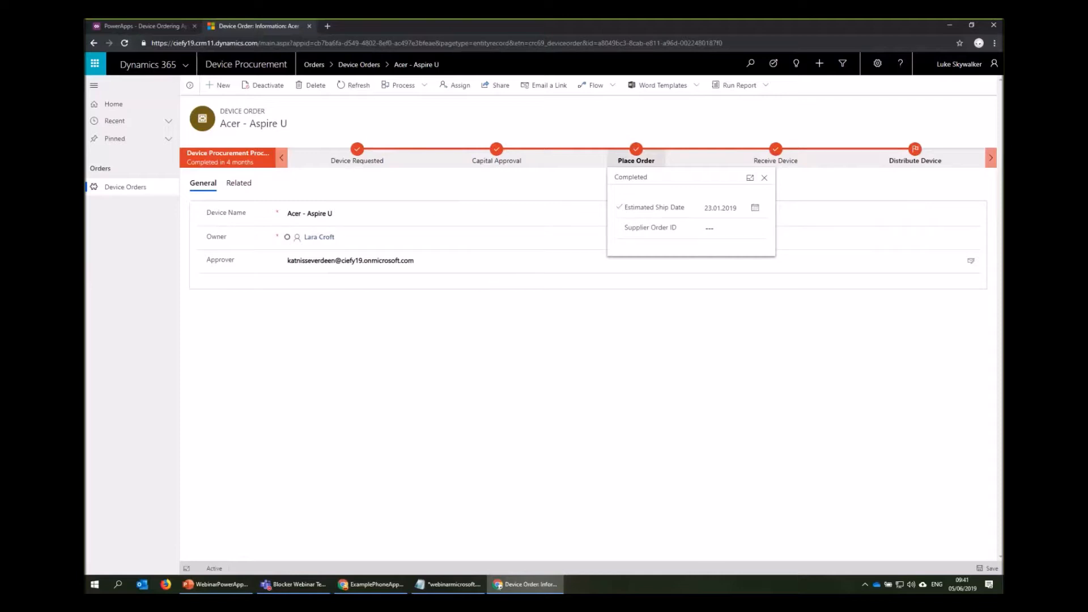
Step: Switch to the PowerApps maker portal and show its home page
key(alt+Tab)
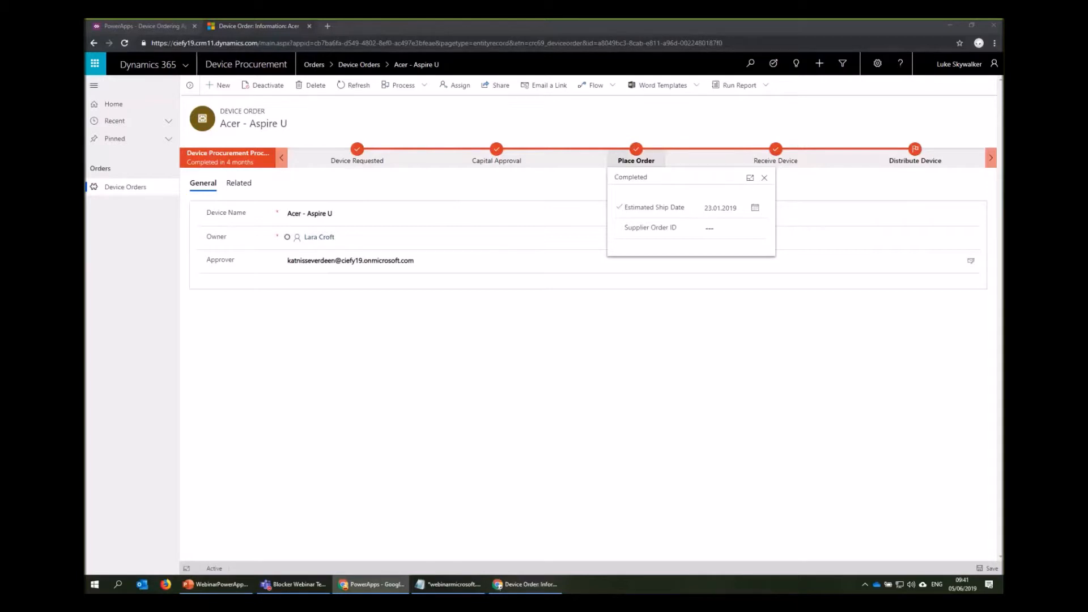
drag(664, 24, 665, 19)
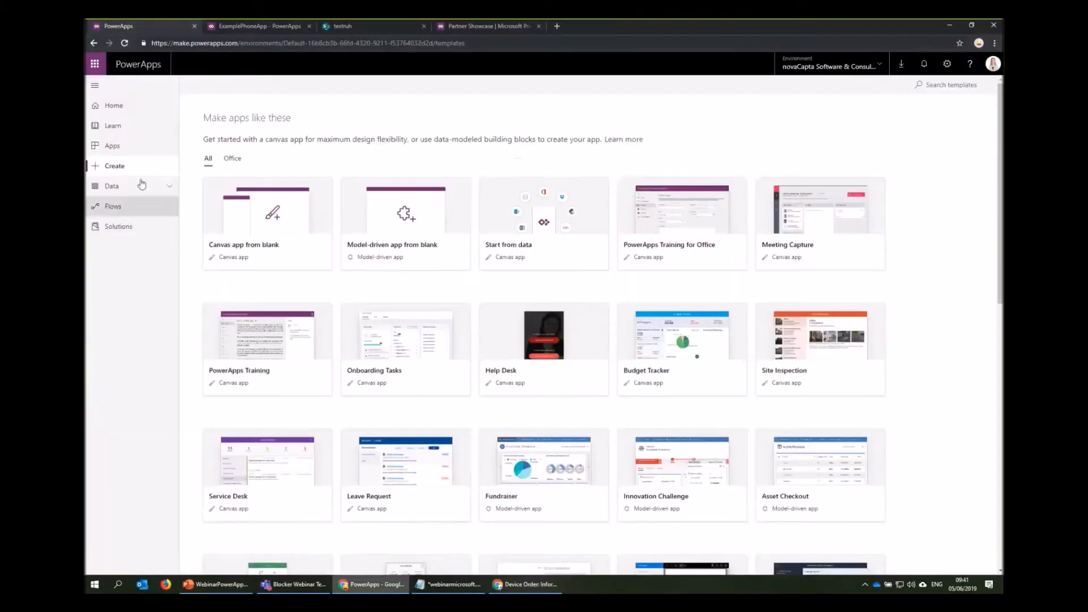
click(152, 110)
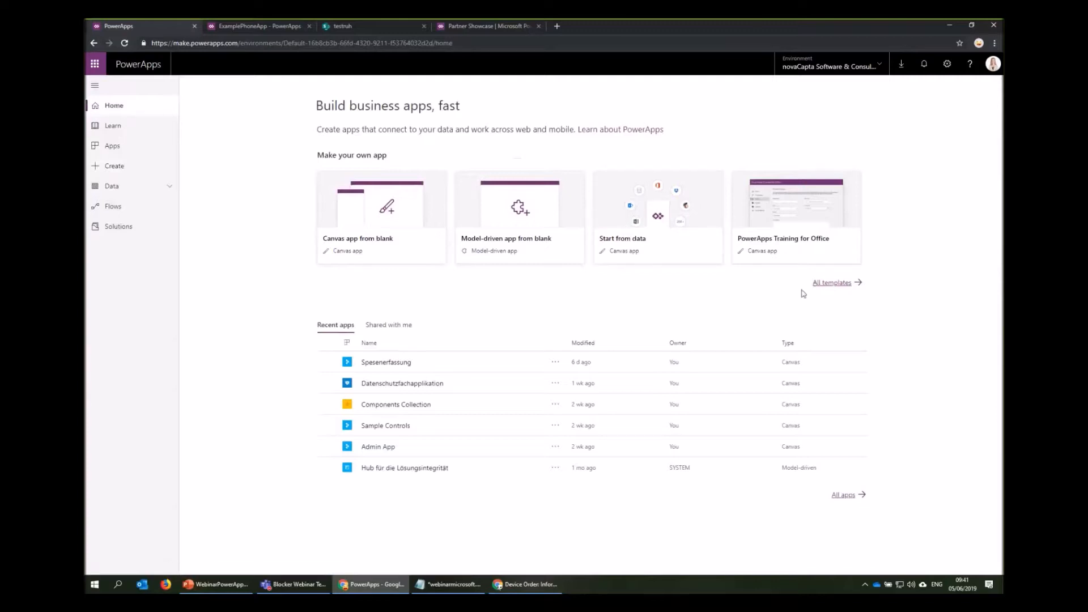
Step: Examine the full gallery of app templates, from the blank apps through to the last canvas app templates
click(838, 282)
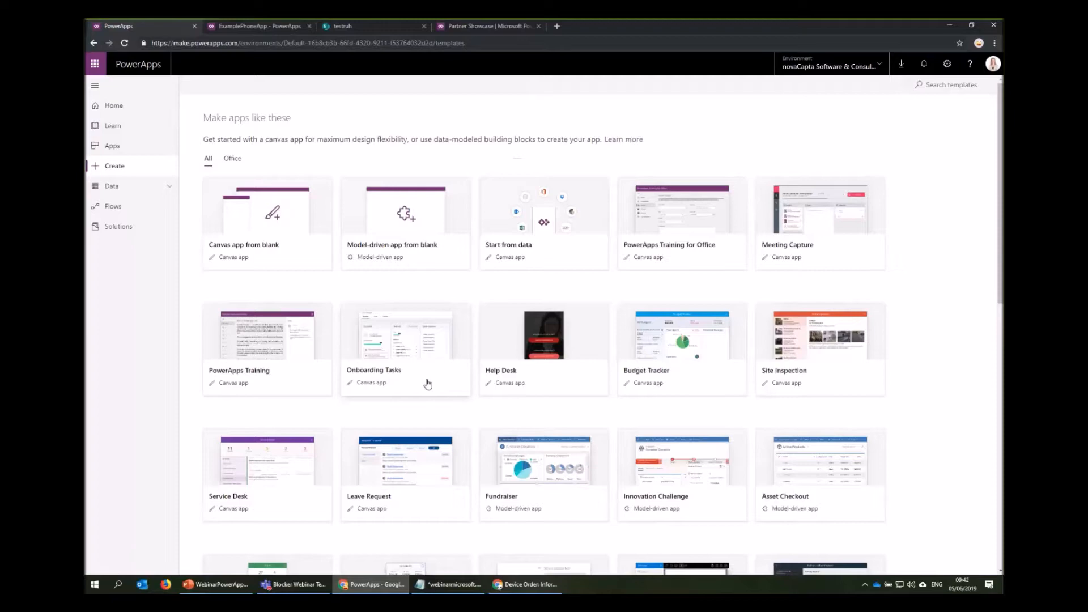
scroll(428, 385, down, 4)
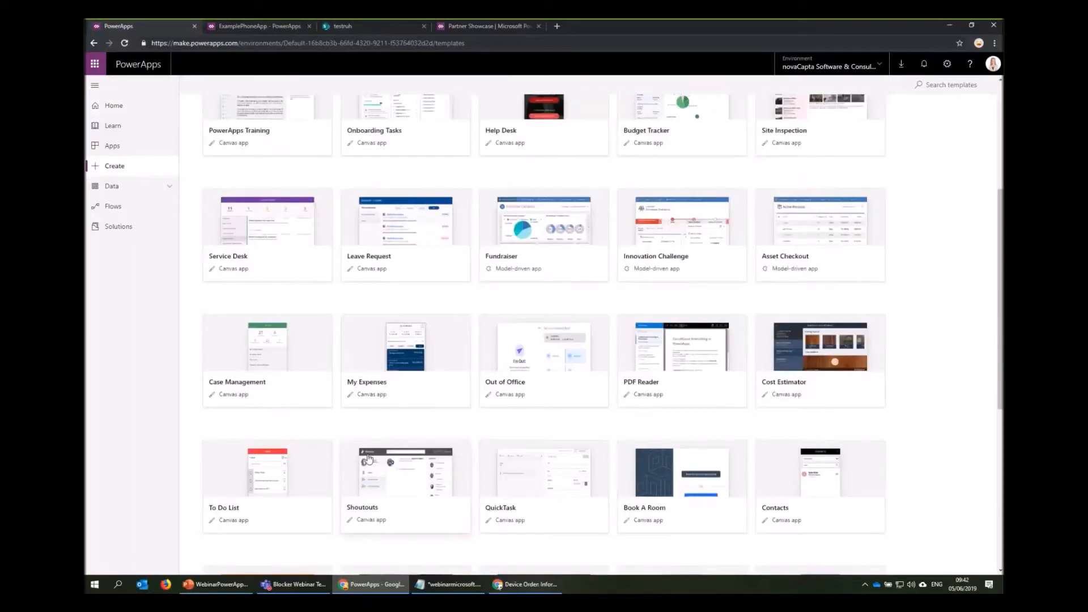
scroll(762, 309, down, 2)
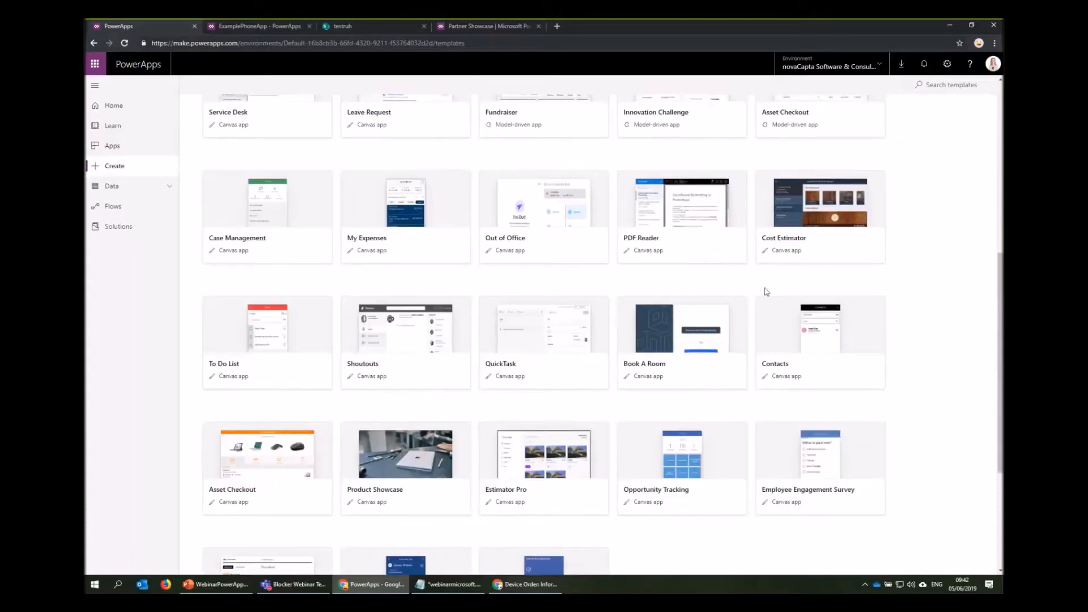
scroll(766, 291, down, 2)
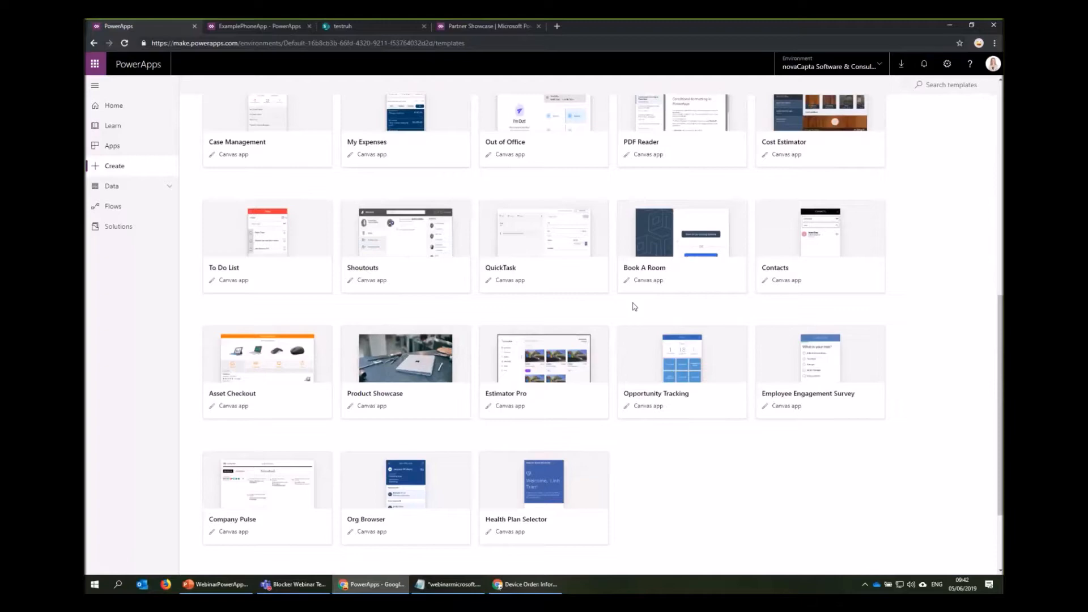
scroll(634, 306, down, 2)
scroll(633, 306, up, 5)
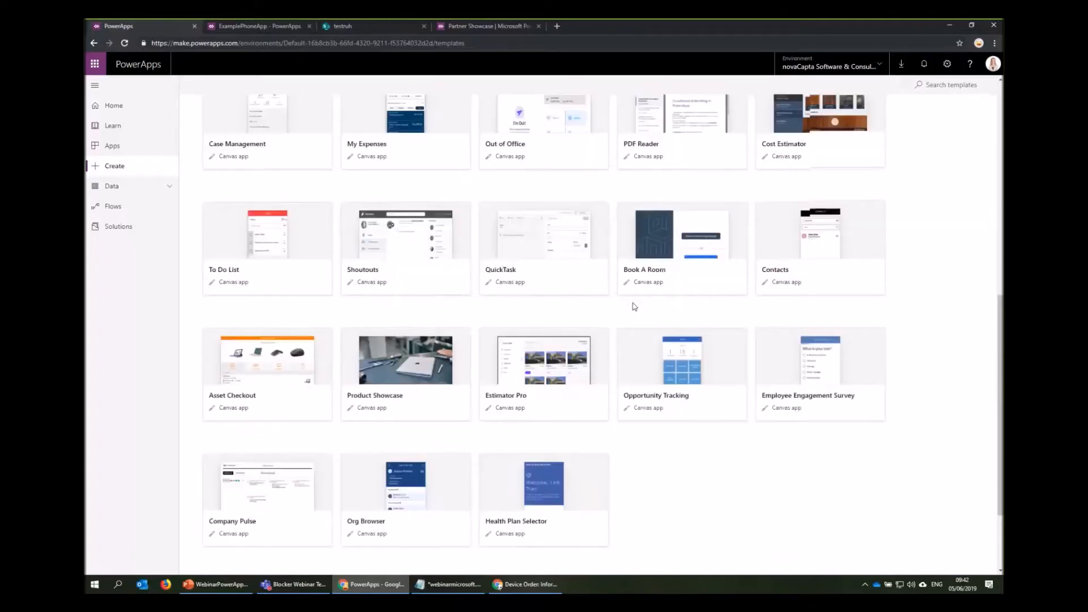
scroll(633, 307, up, 5)
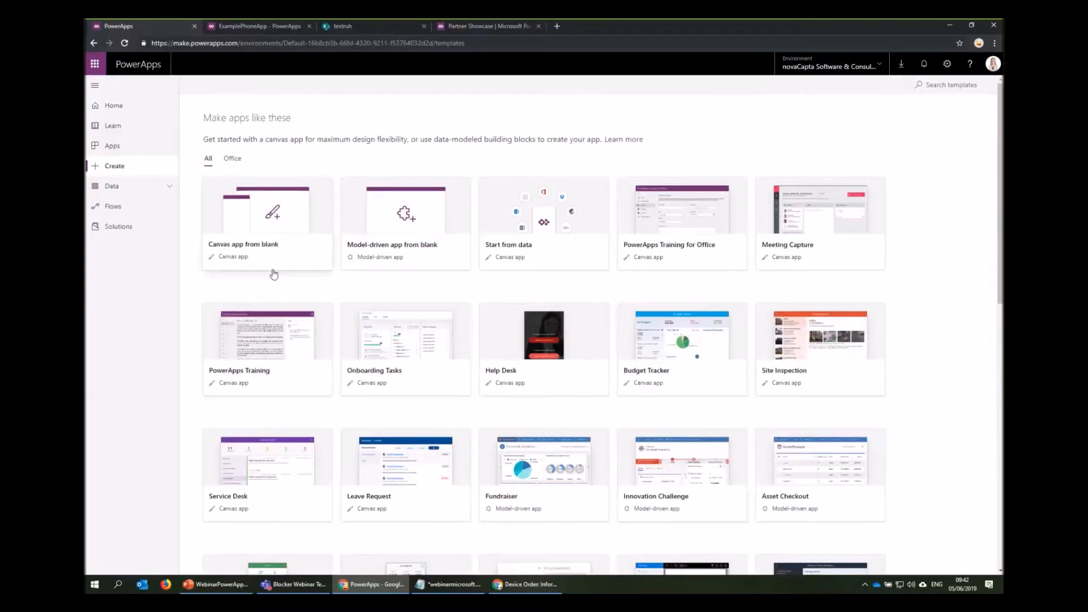
Step: View the creation options for a blank canvas app and switch to the already open ExamplePhoneApp
click(241, 221)
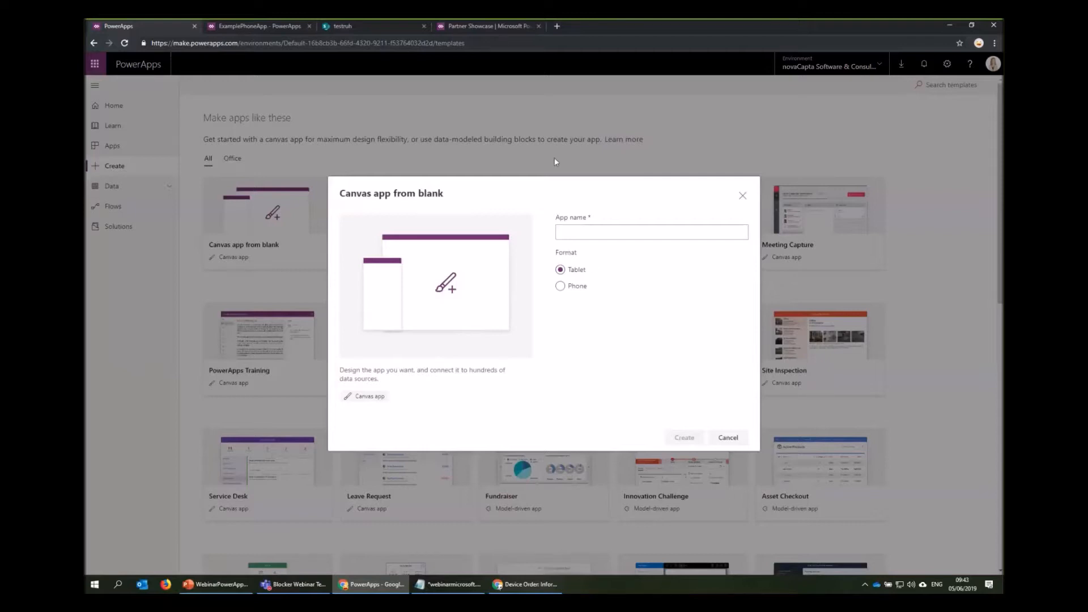
click(263, 26)
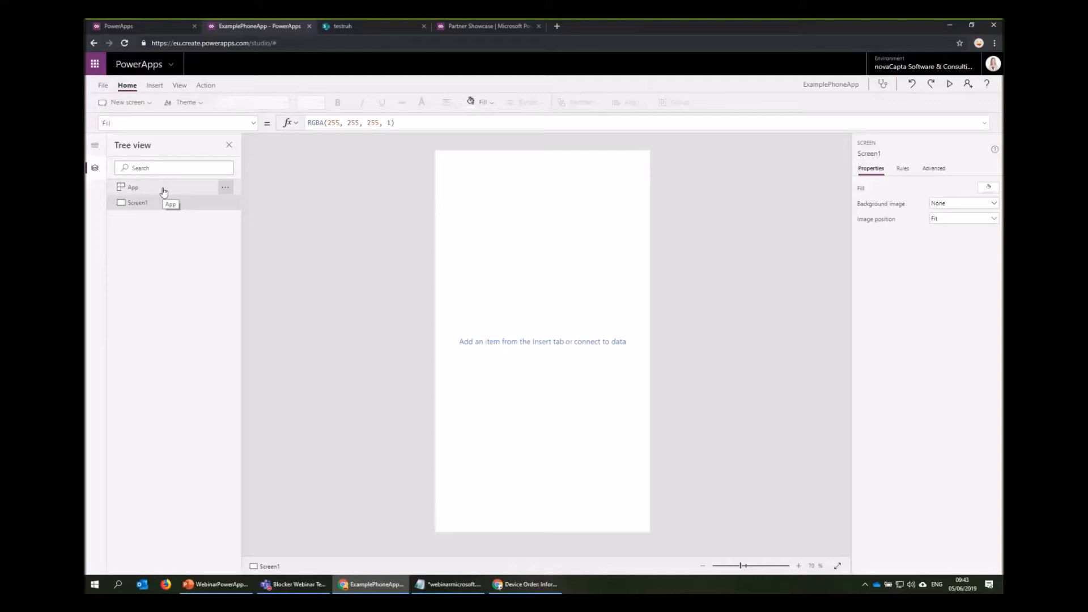
Step: Insert a button on Screen1, place it at about X 188, Y 704, and increase its height to 120
click(154, 85)
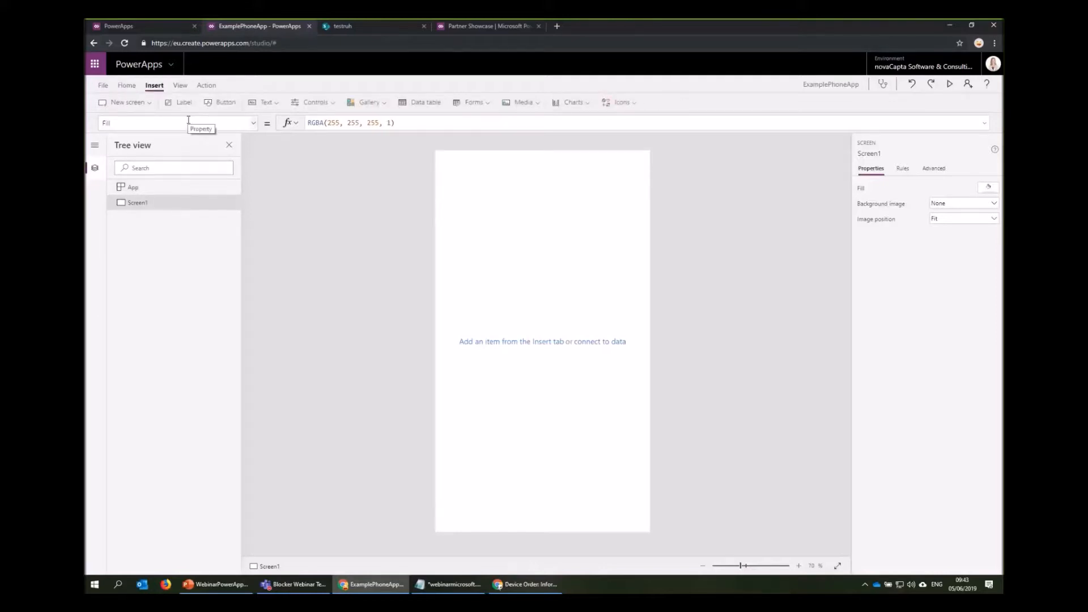
click(212, 106)
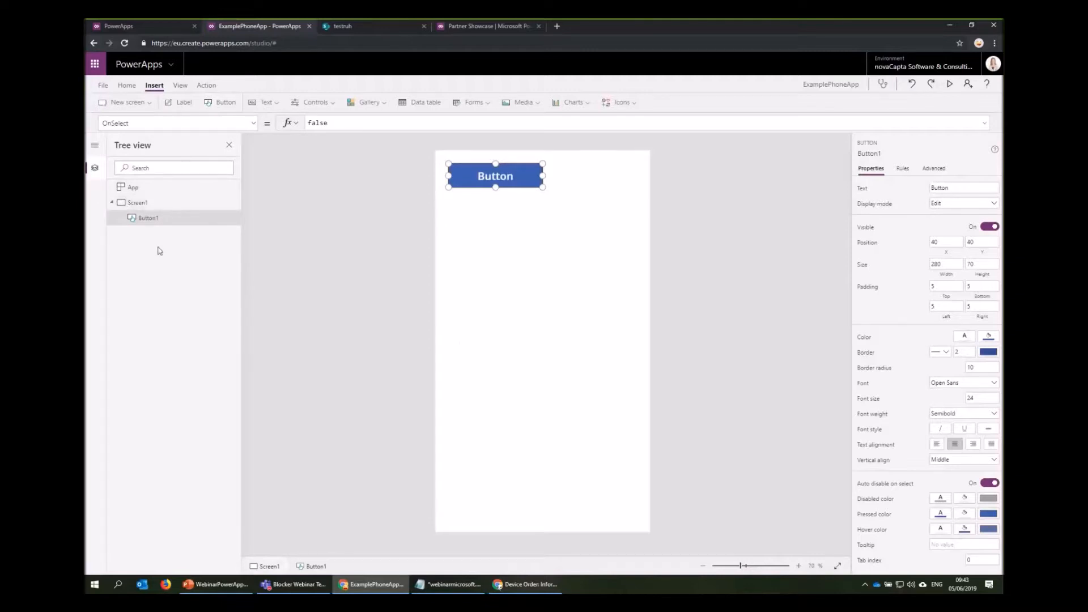
drag(513, 177, 544, 413)
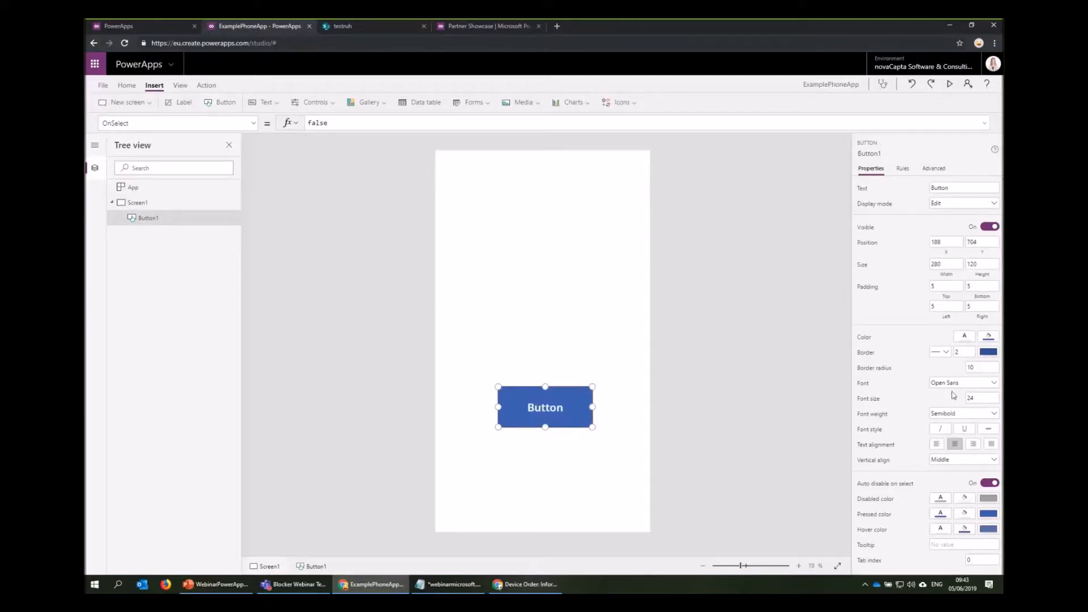
Step: Set the button's font to Lato Black and its font size to 20
click(957, 383)
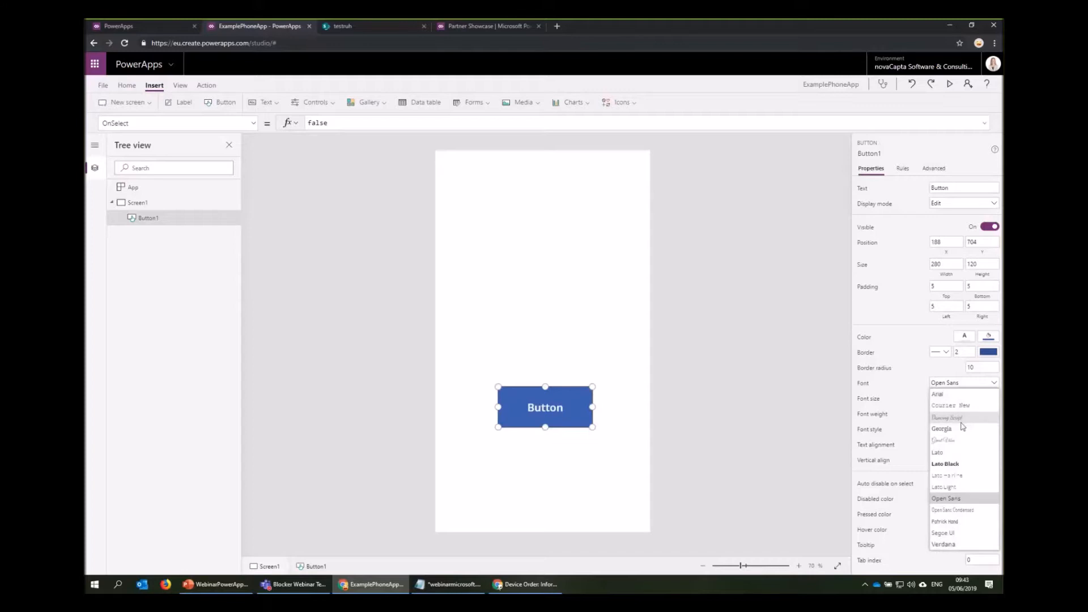
click(957, 464)
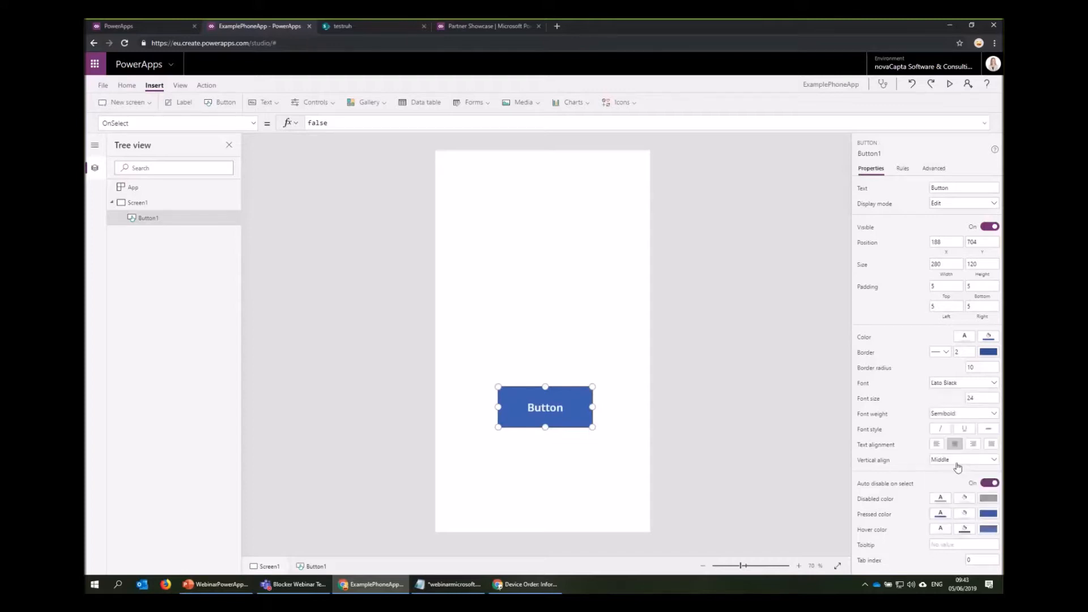
double_click(979, 399)
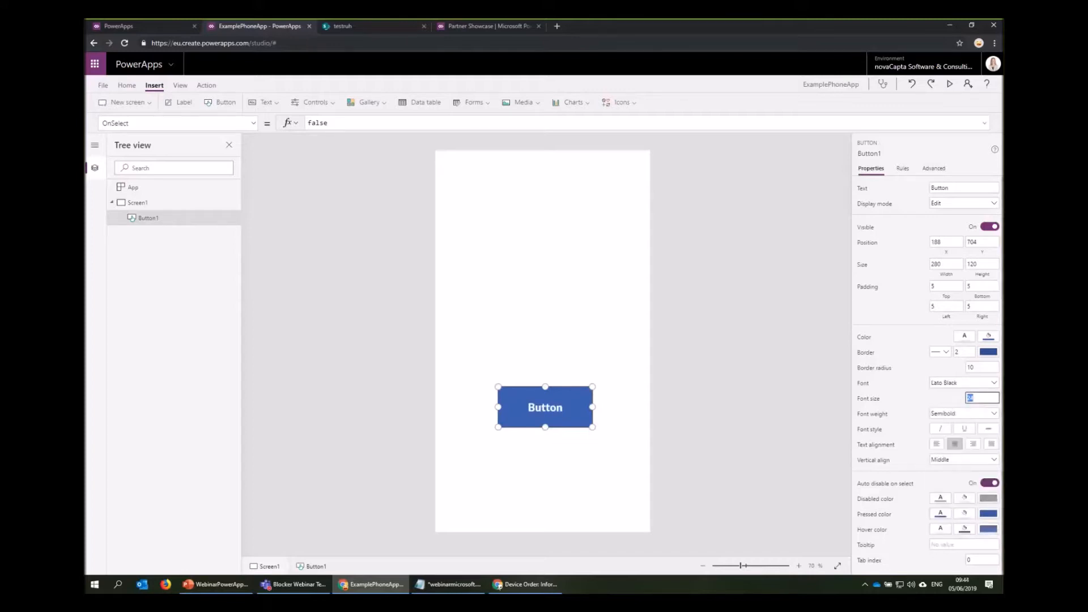
text(20)
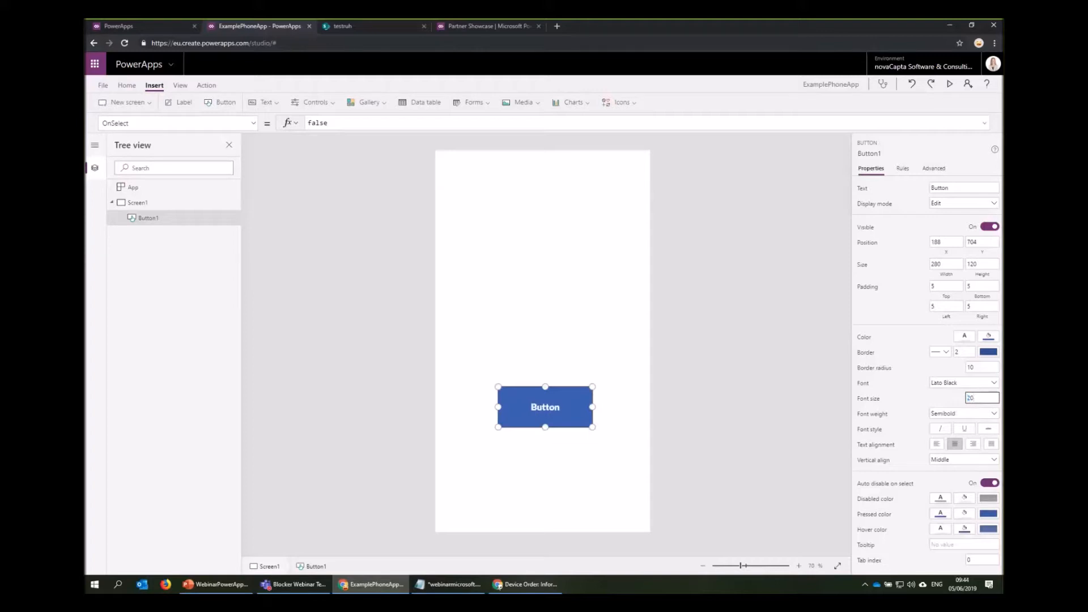
Step: Move the button down to about X 176, Y 924, and add a second button above it at about X 176, Y 761
drag(552, 414, 548, 487)
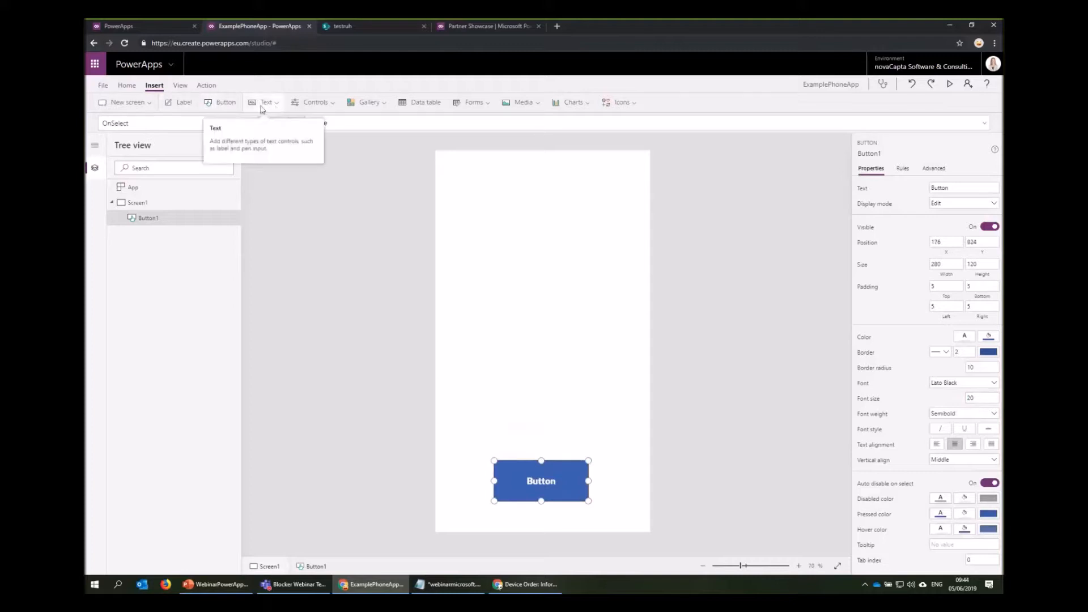
click(224, 104)
drag(498, 176, 544, 420)
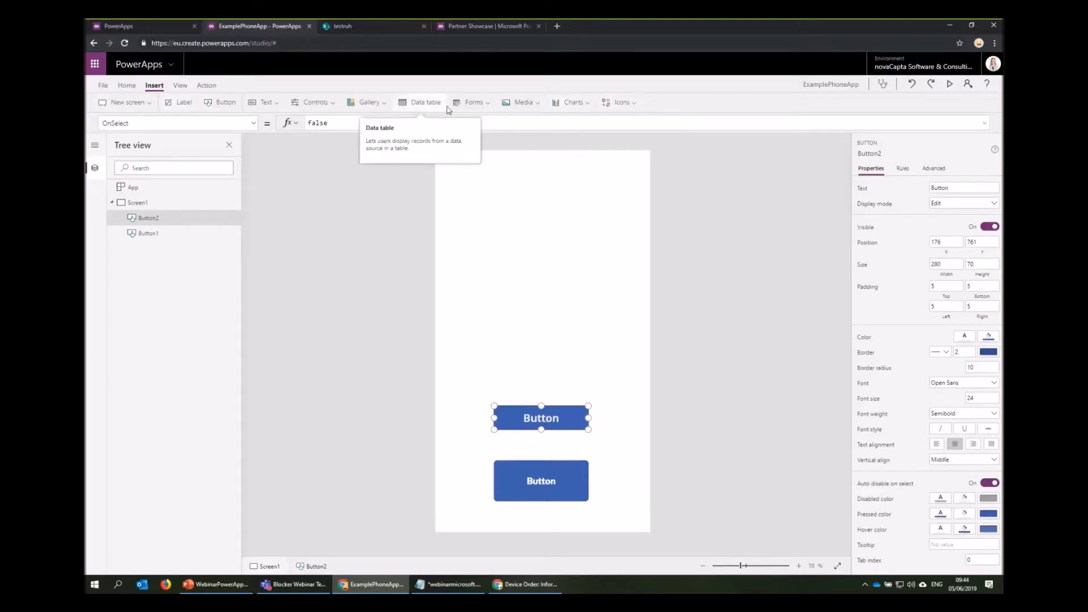
Step: Browse the list of icons and shapes that can be inserted on the screen
click(622, 102)
scroll(699, 170, down, 3)
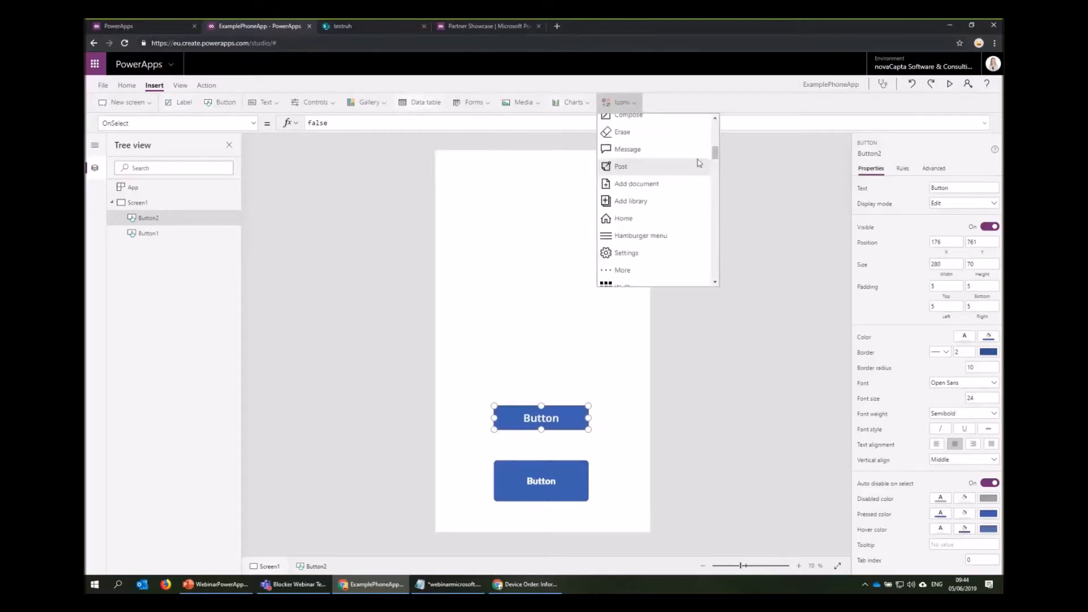
drag(714, 154, 709, 276)
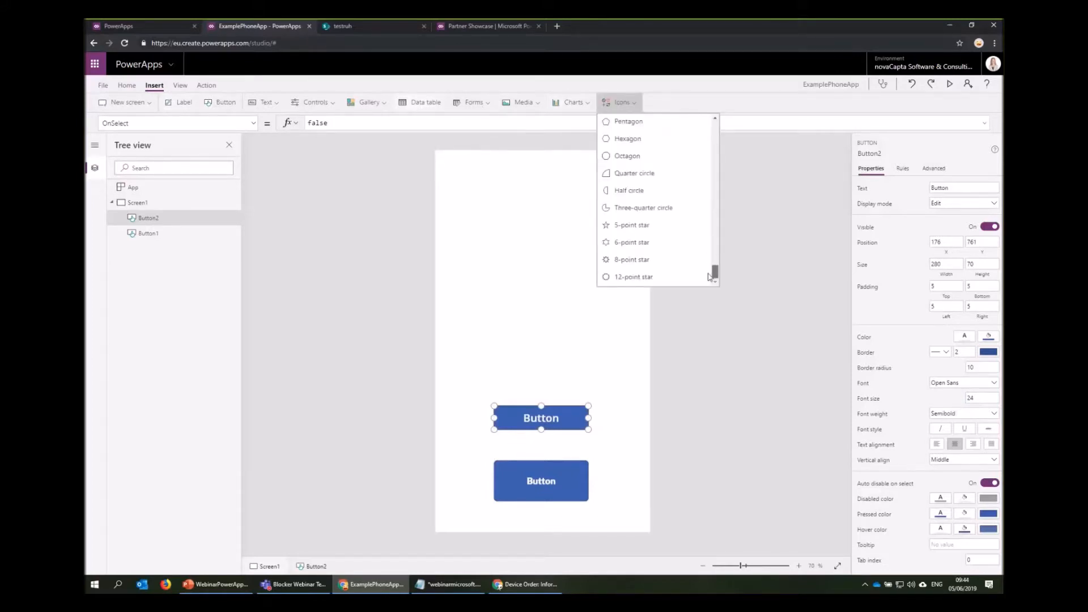
scroll(640, 227, up, 5)
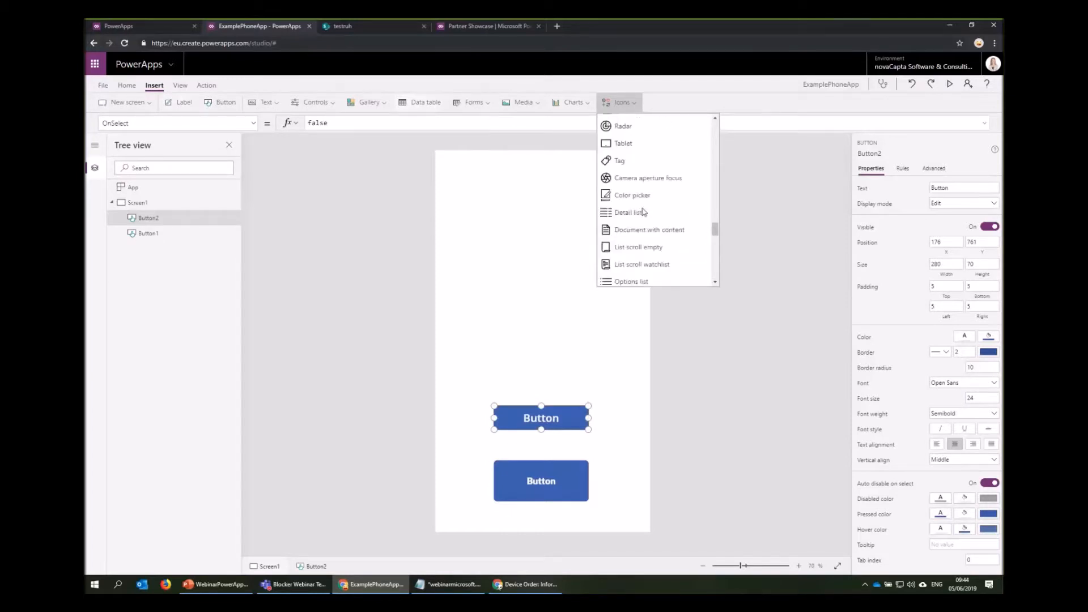
scroll(643, 212, up, 2)
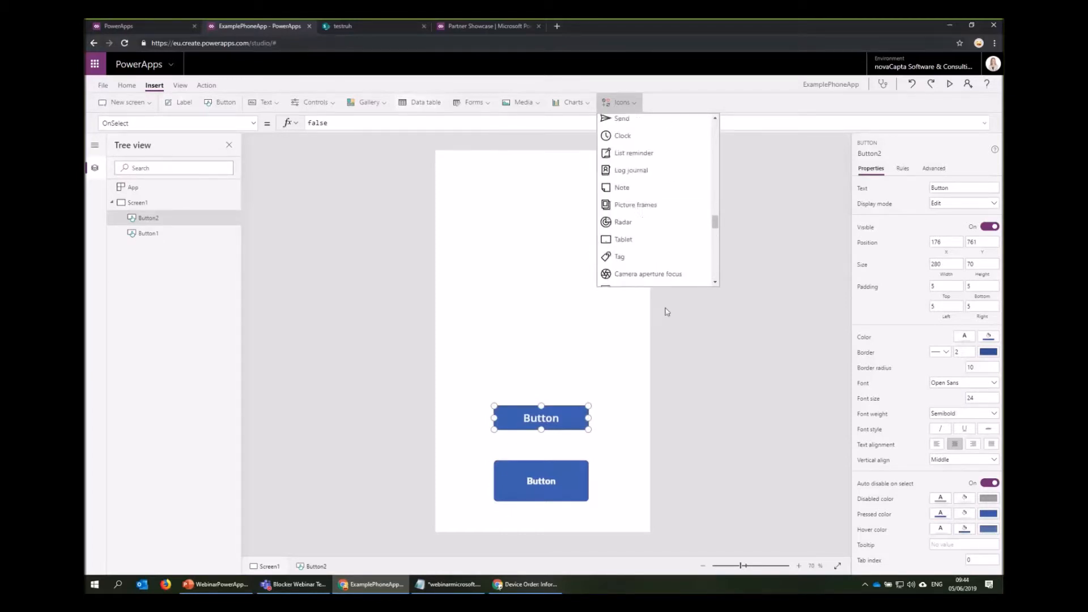
scroll(671, 234, up, 3)
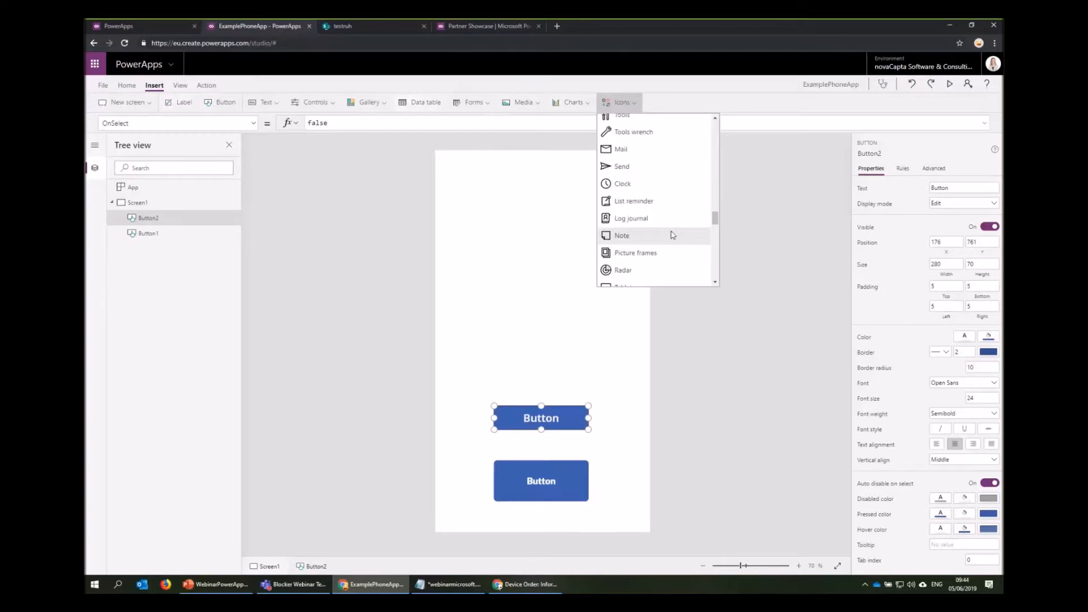
scroll(670, 233, up, 3)
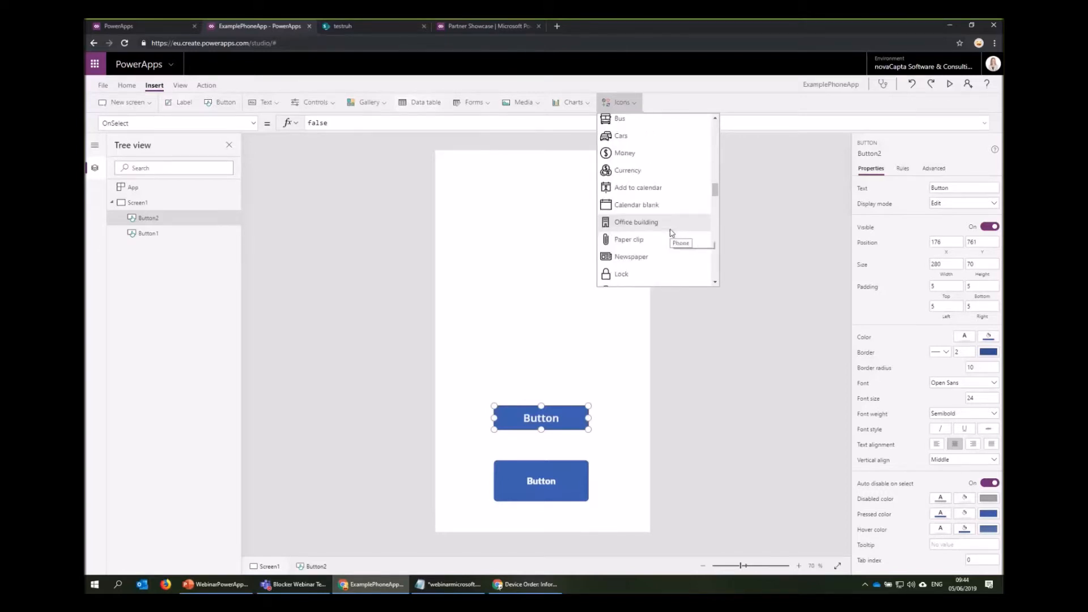
Step: Examine the insertable chart, media, form, gallery, input control and text element types without adding any
click(567, 104)
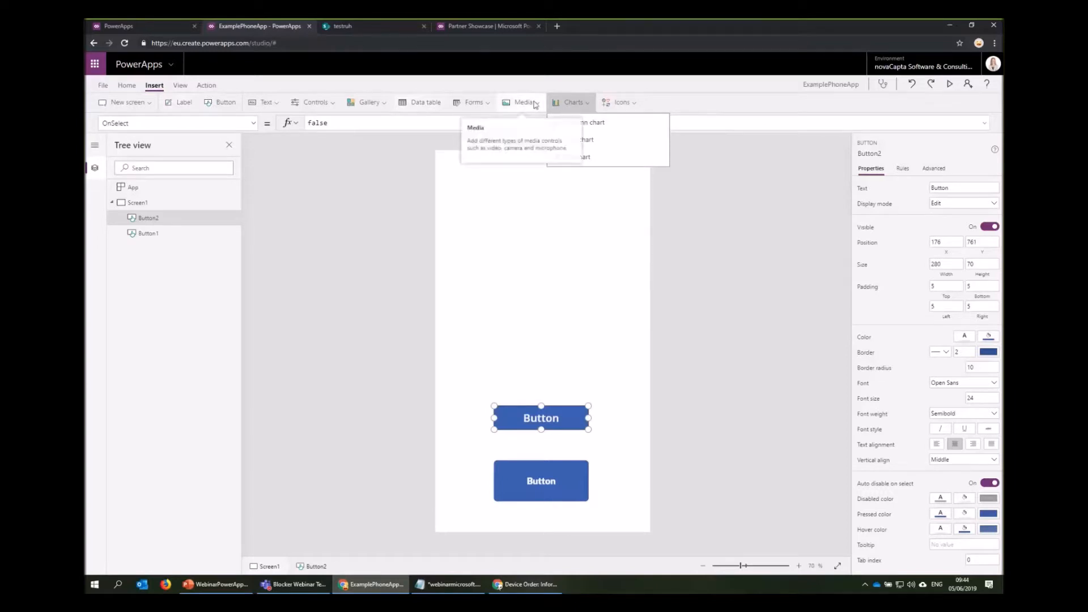
click(532, 103)
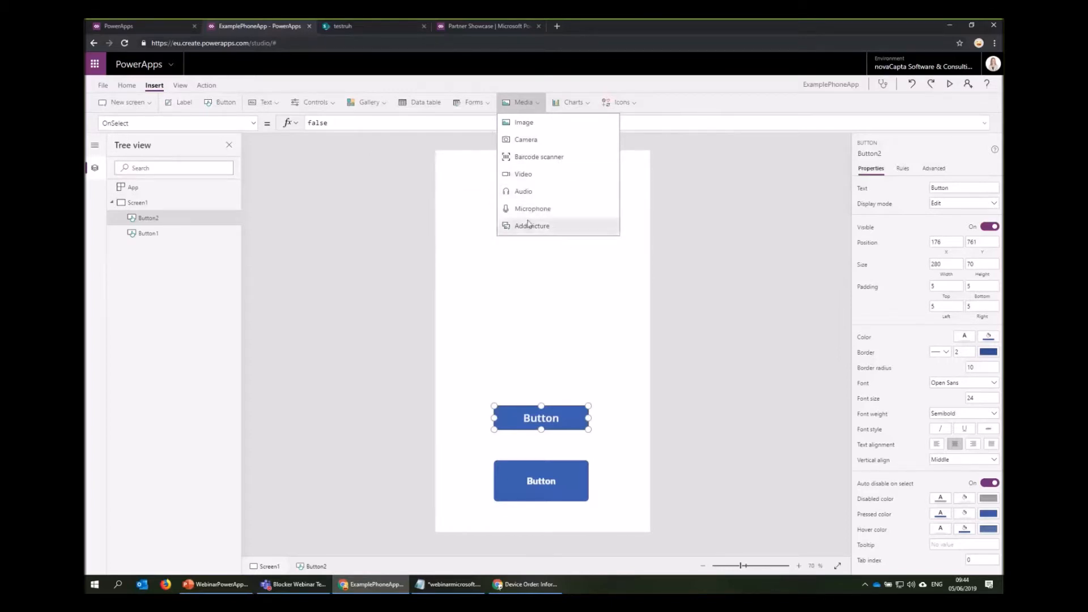
click(478, 104)
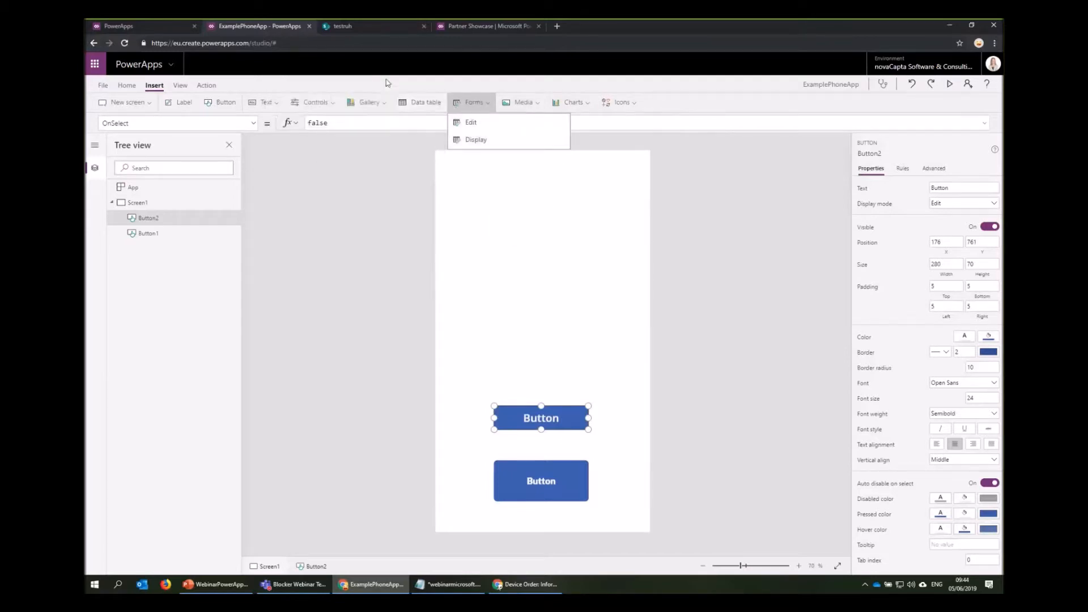
click(368, 103)
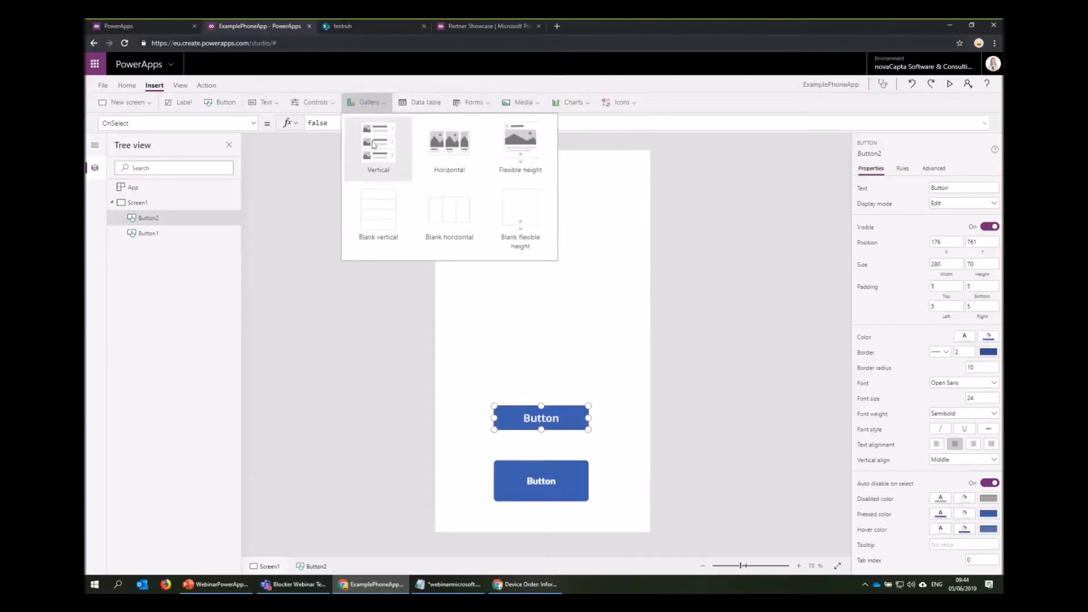
click(326, 106)
scroll(367, 151, down, 3)
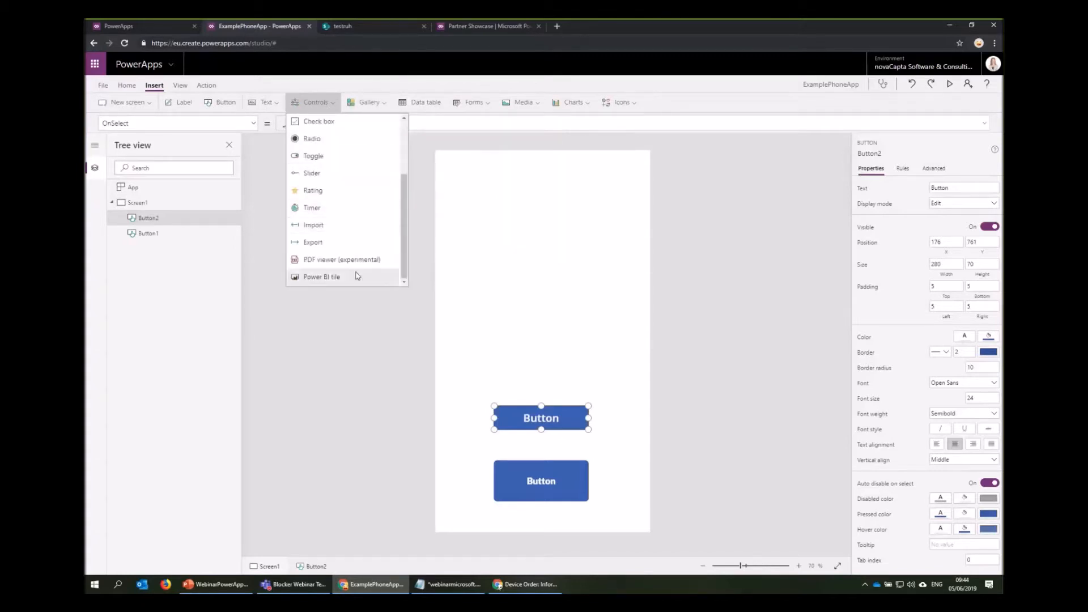
scroll(352, 255, up, 3)
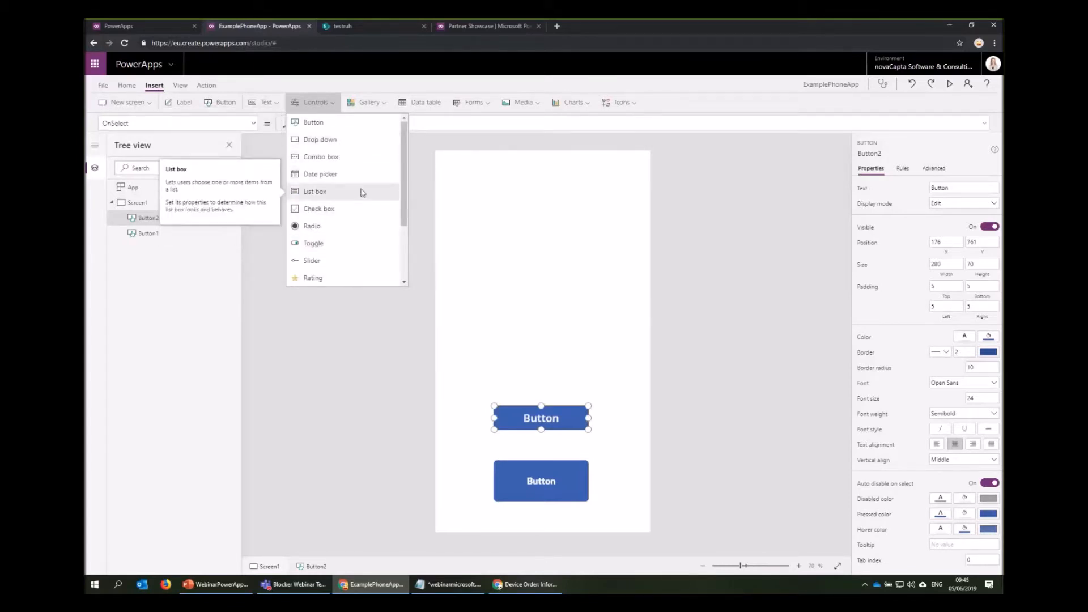
click(267, 105)
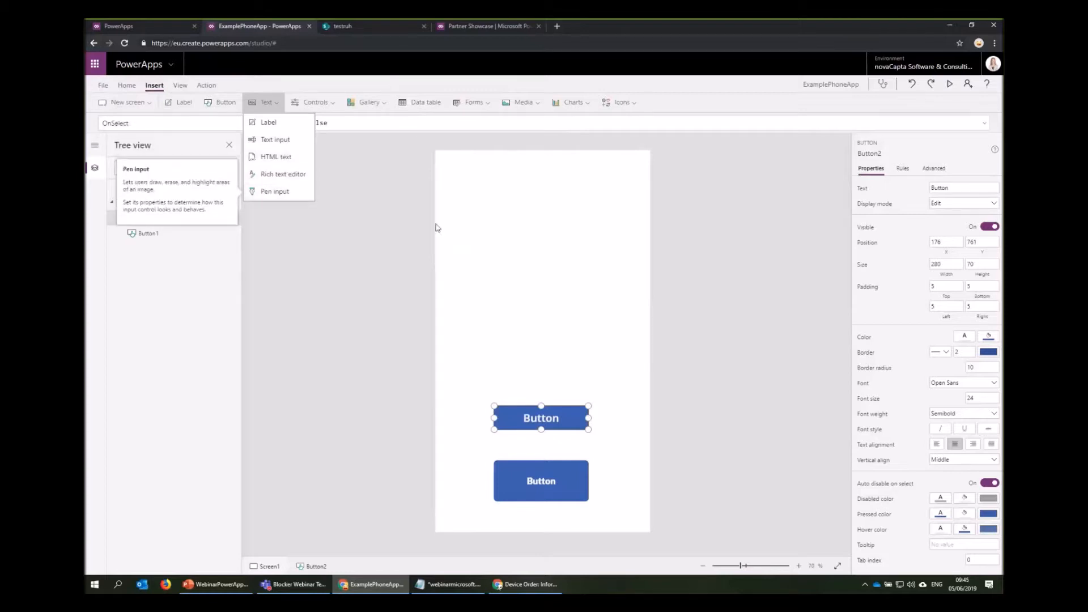
click(301, 235)
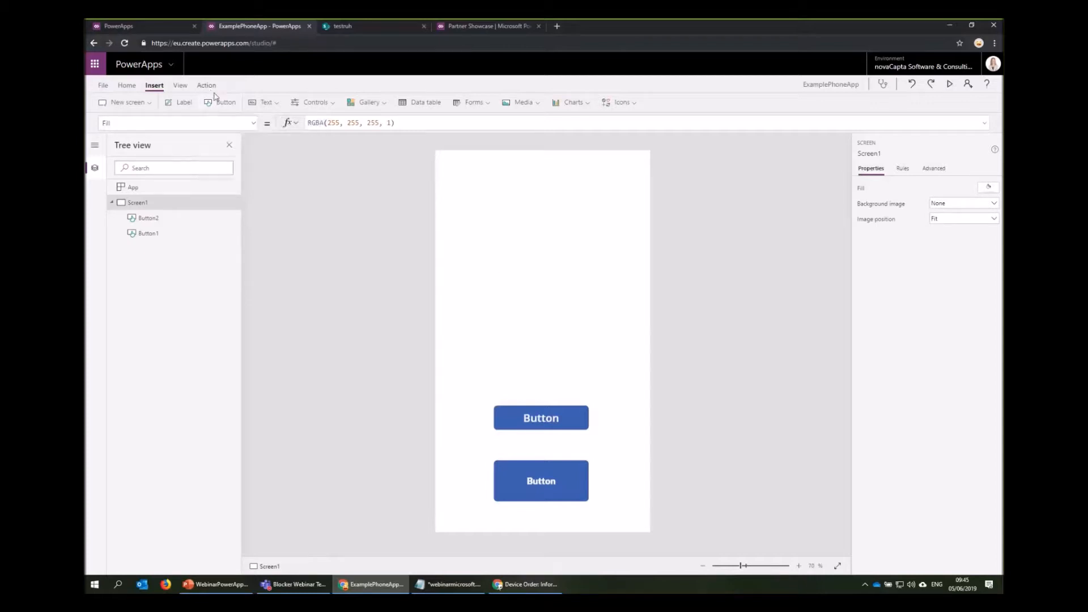
Step: Try the Office Blue theme on the app and settle on the Office Red theme
click(180, 85)
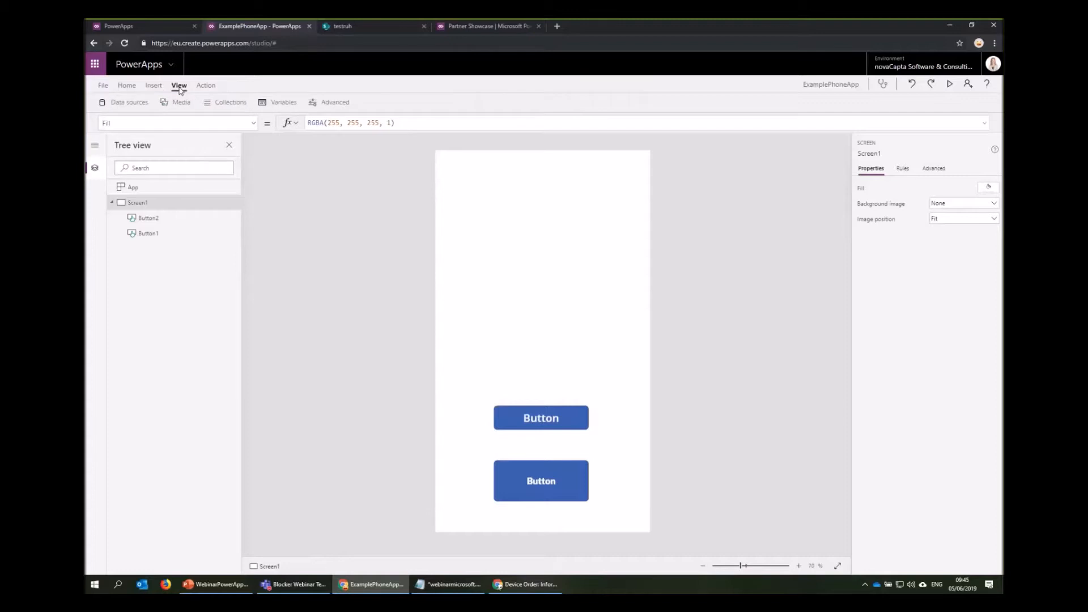
click(207, 87)
click(134, 87)
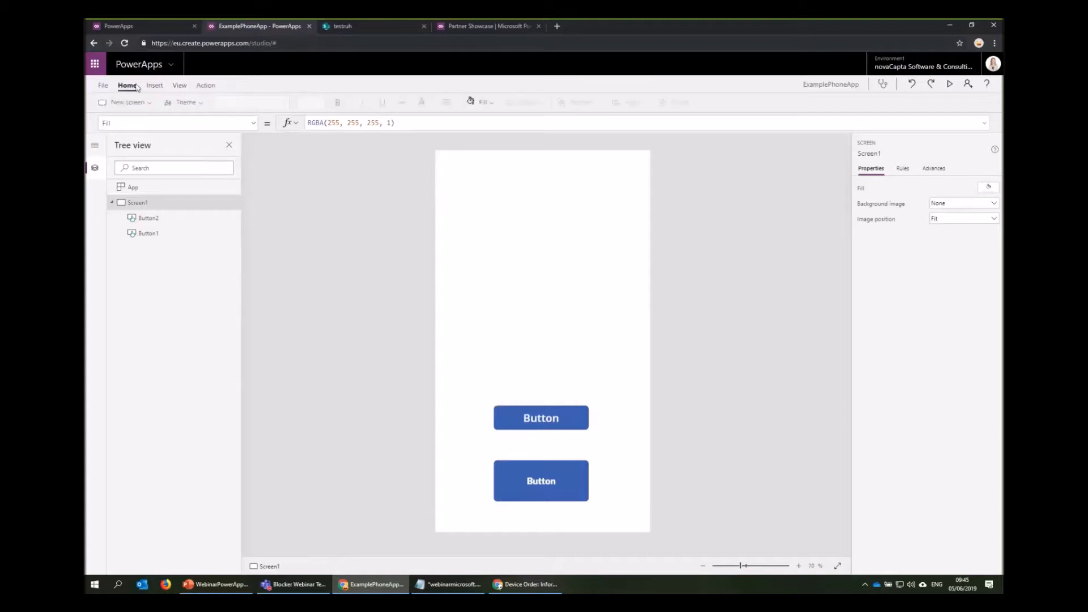
click(189, 103)
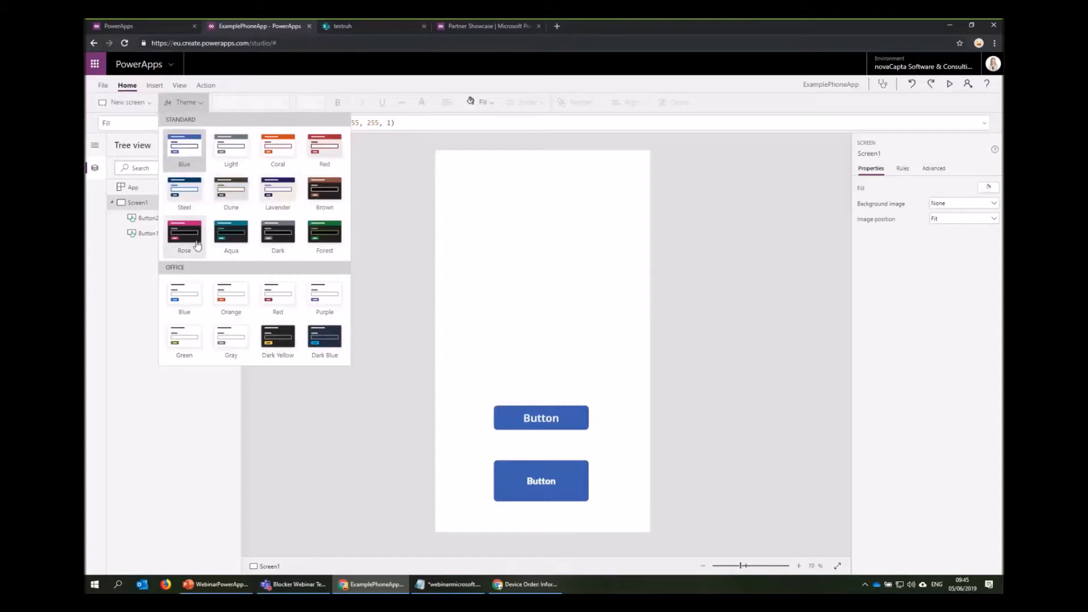
click(191, 296)
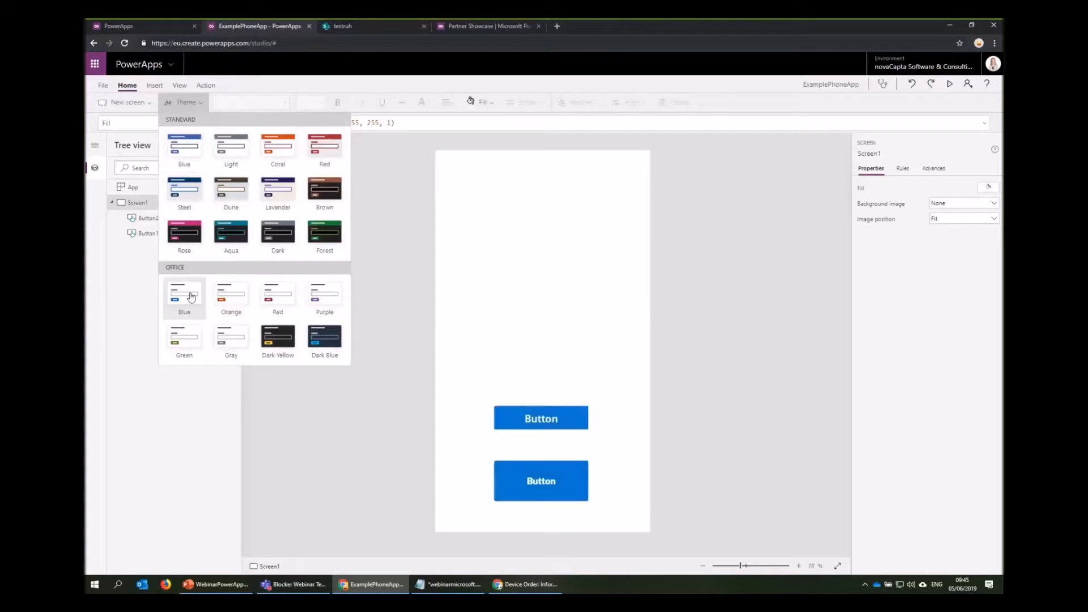
click(255, 304)
click(277, 296)
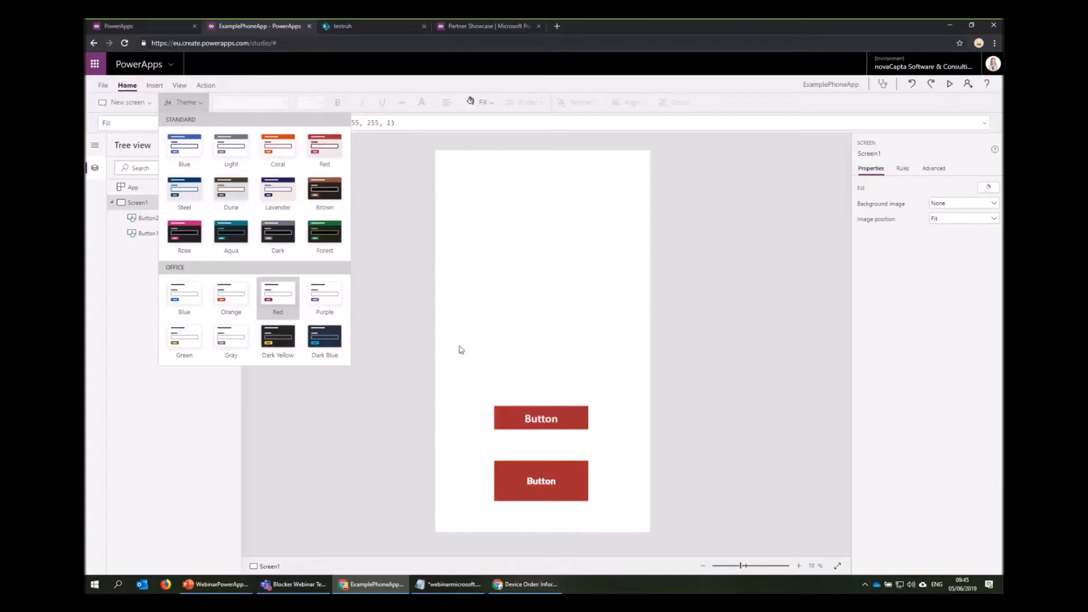
click(492, 320)
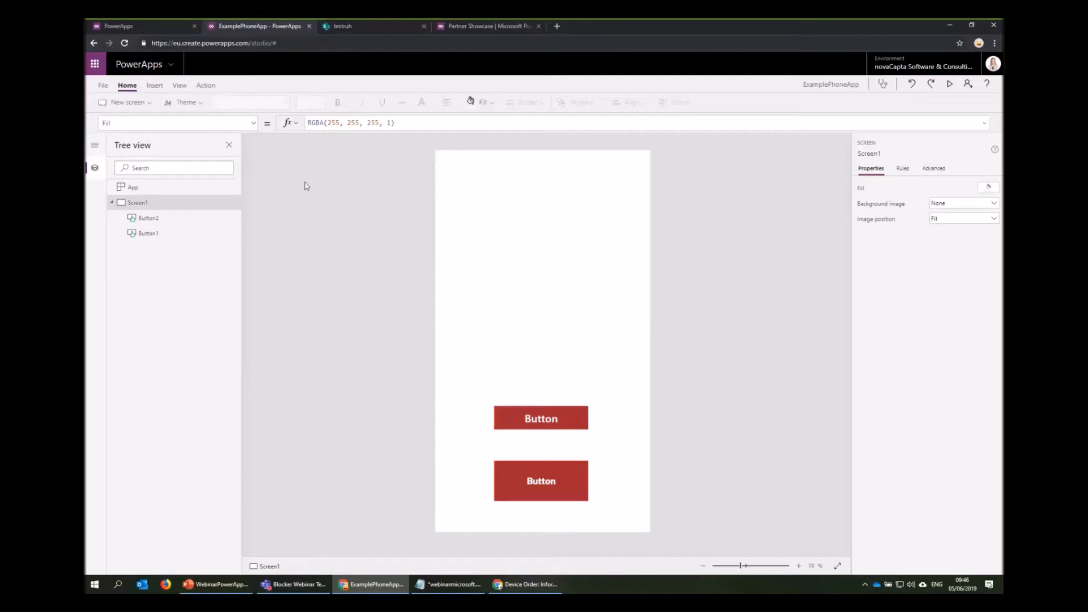
Step: In the app settings, give the app icon a dark red background and the camera symbol with an upward arrow
click(103, 85)
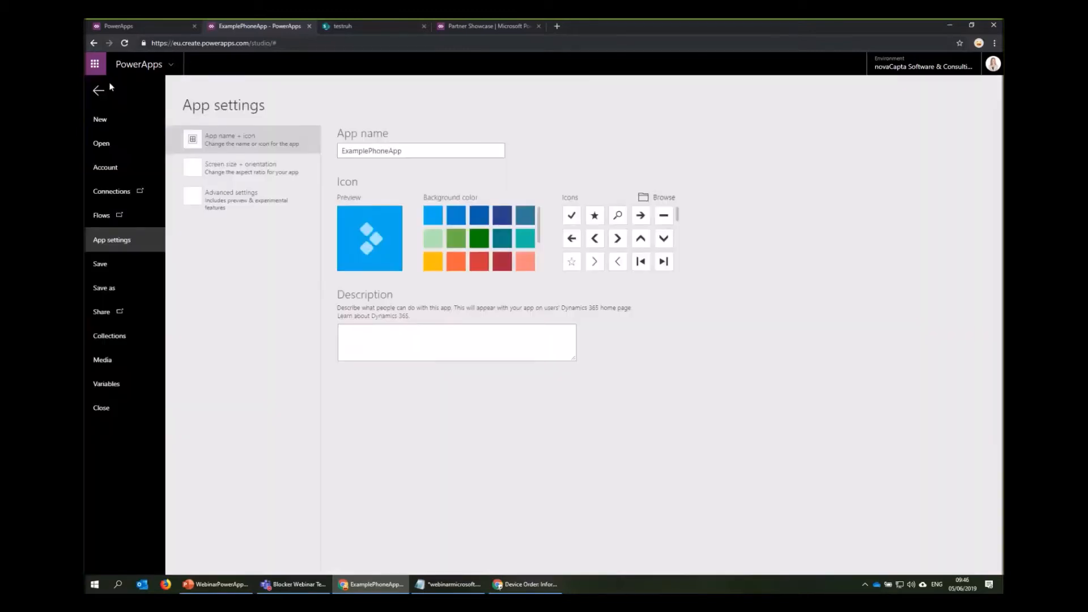
click(367, 148)
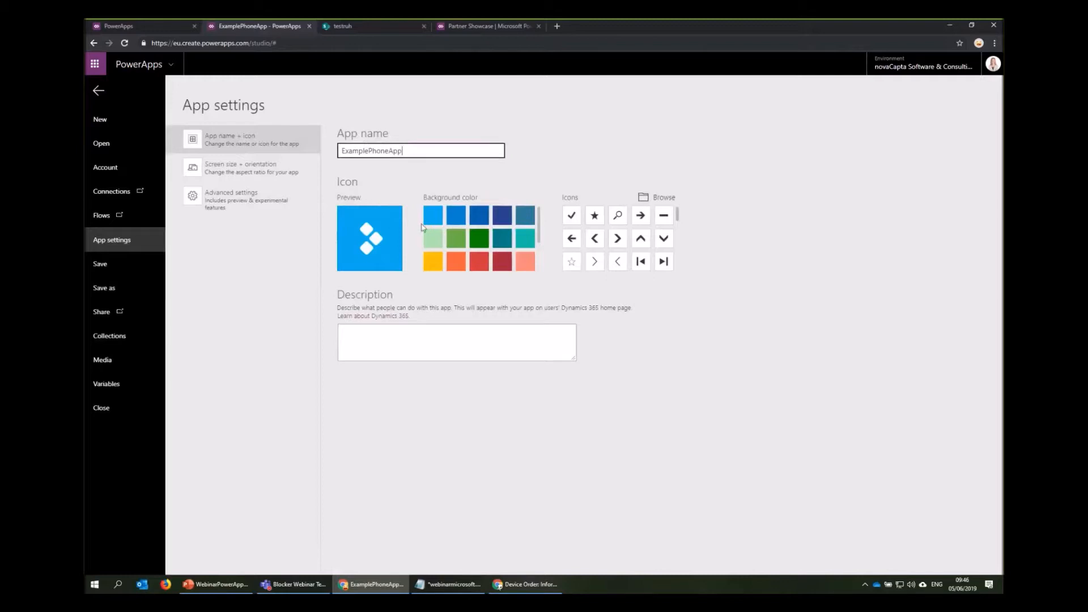
click(502, 261)
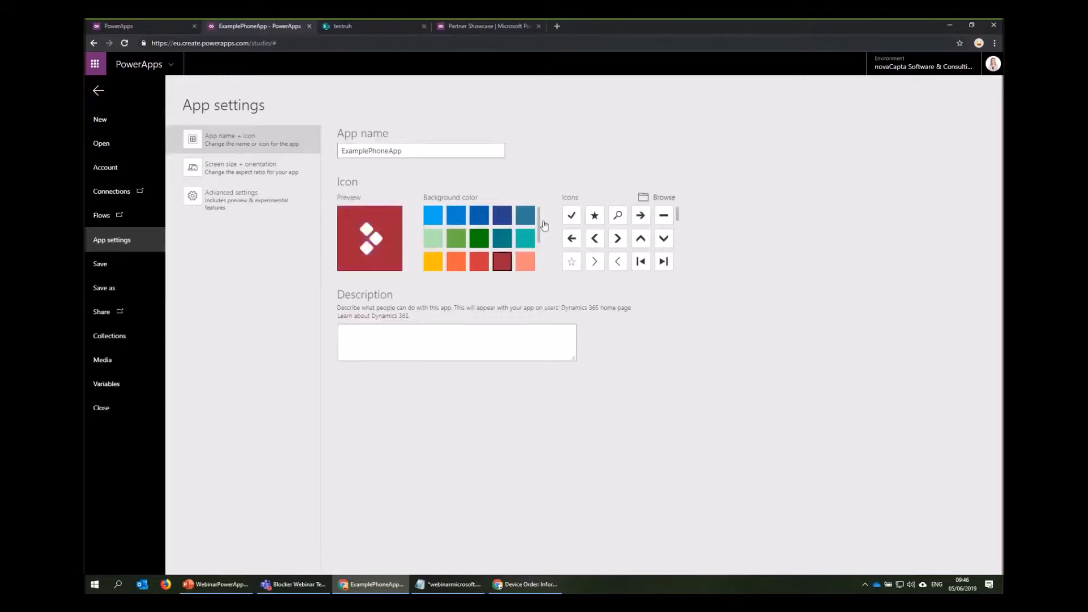
scroll(627, 237, down, 3)
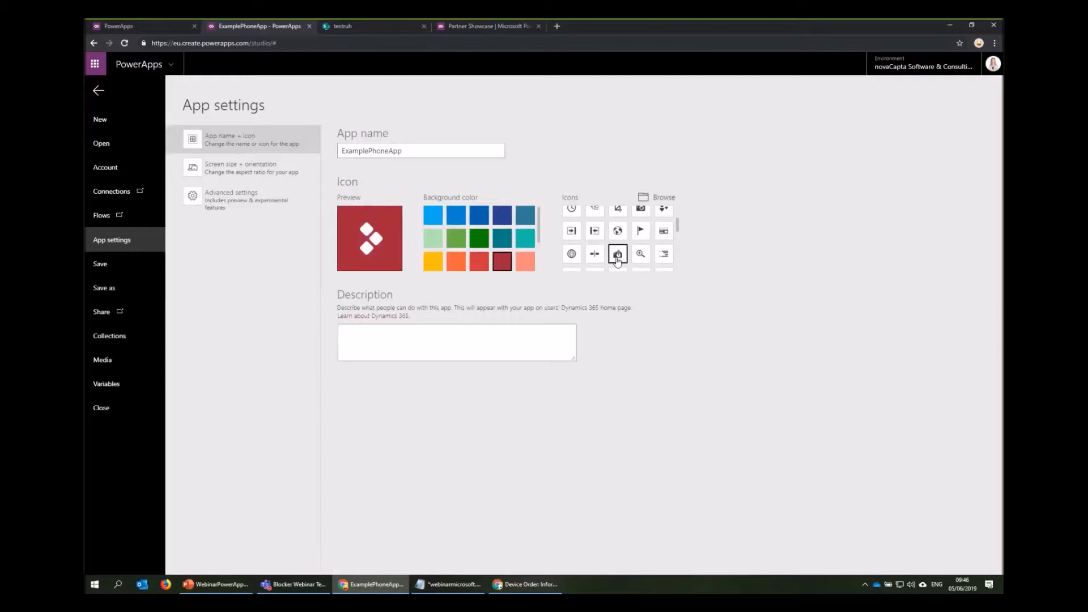
click(617, 253)
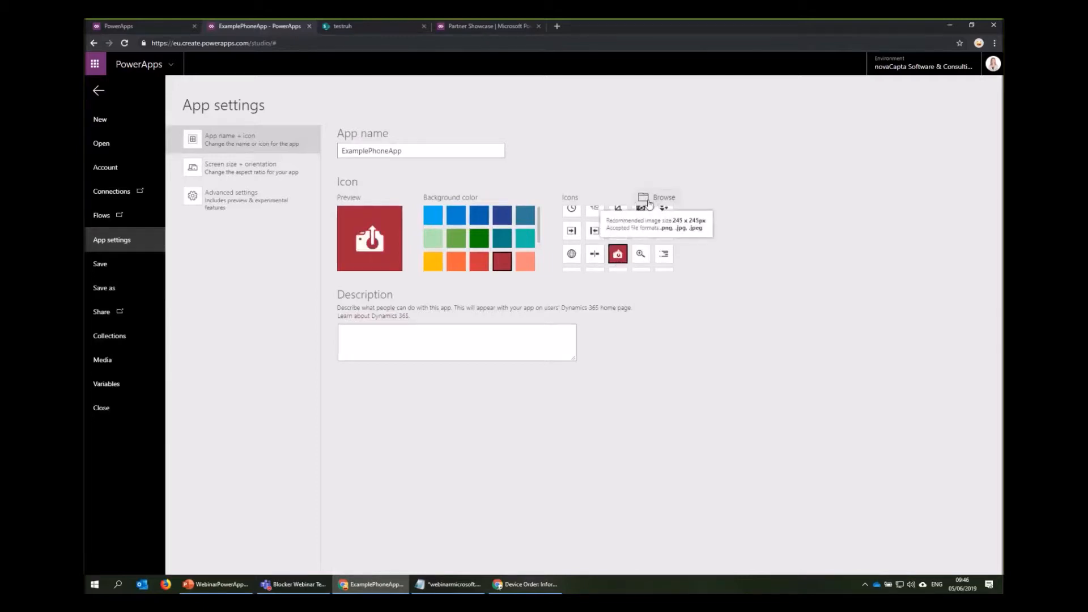
Step: Review the screen size and orientation settings and save the app to the cloud as ExamplePhoneApp
click(282, 171)
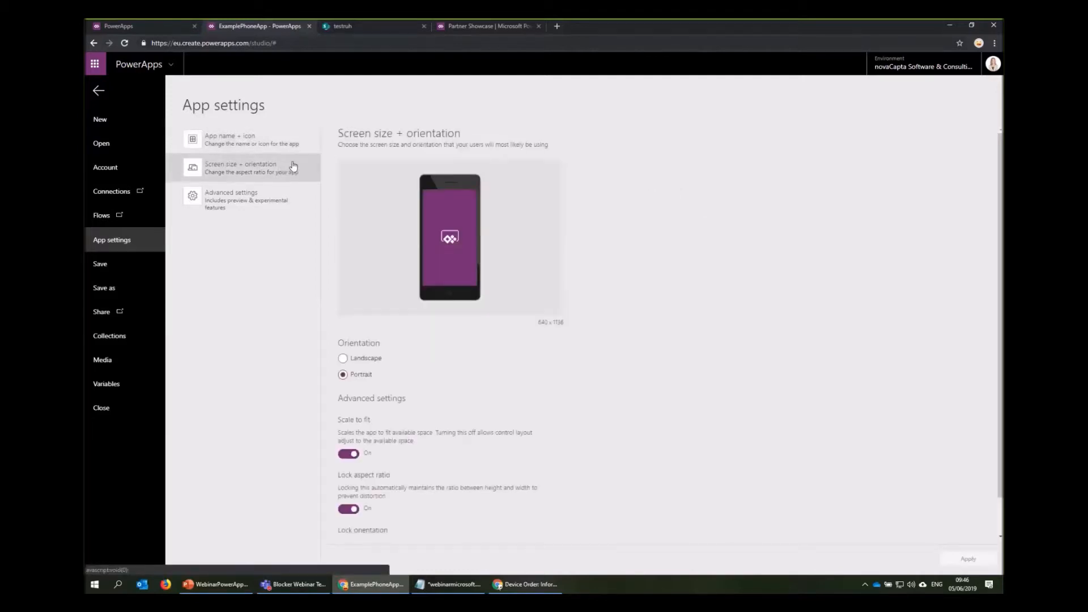
scroll(457, 376, down, 1)
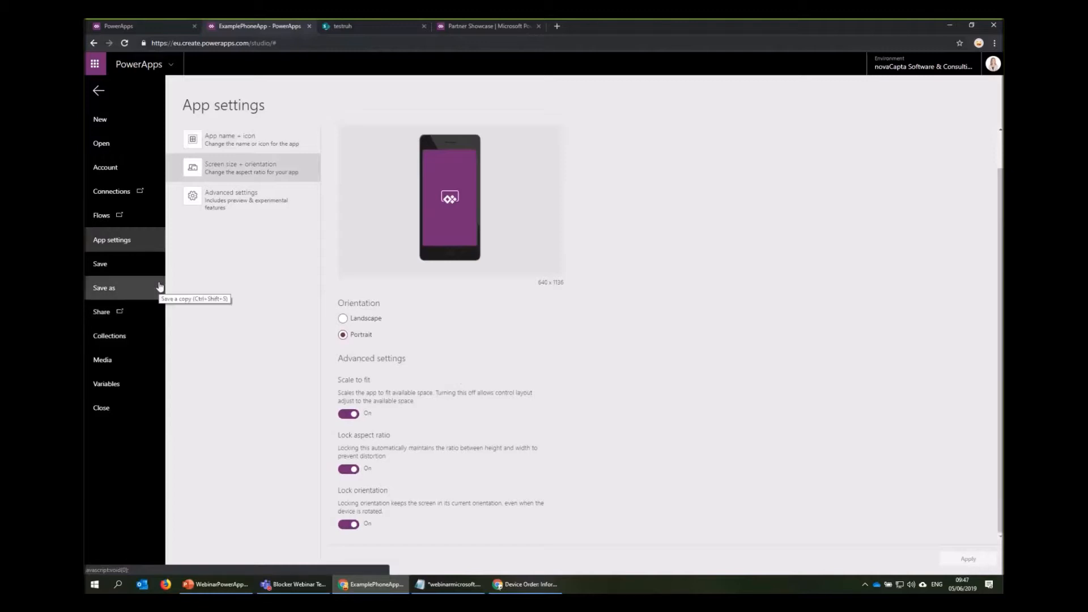
click(125, 283)
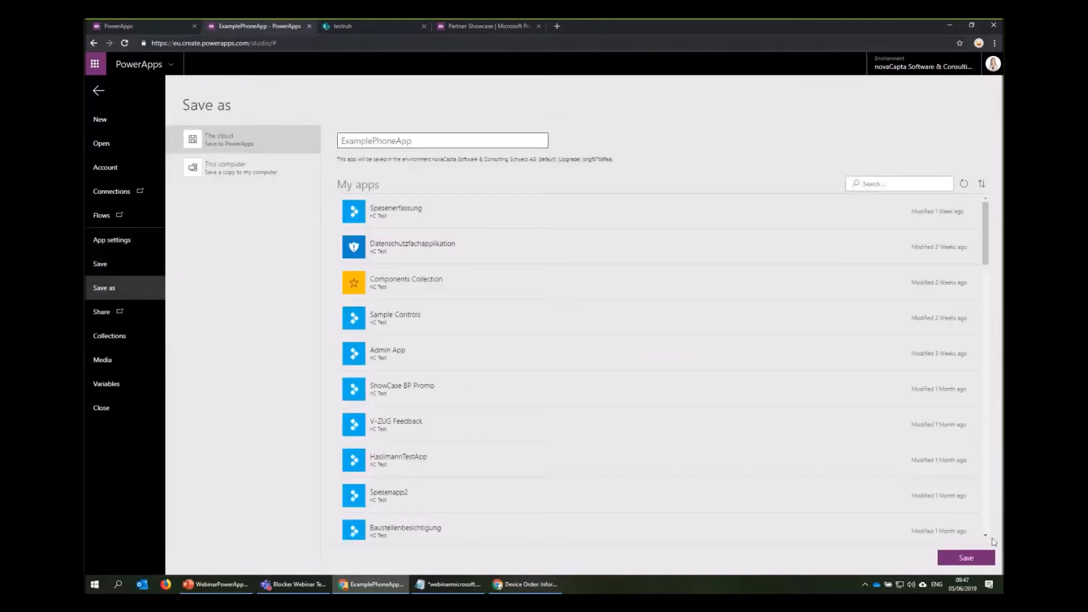
click(965, 561)
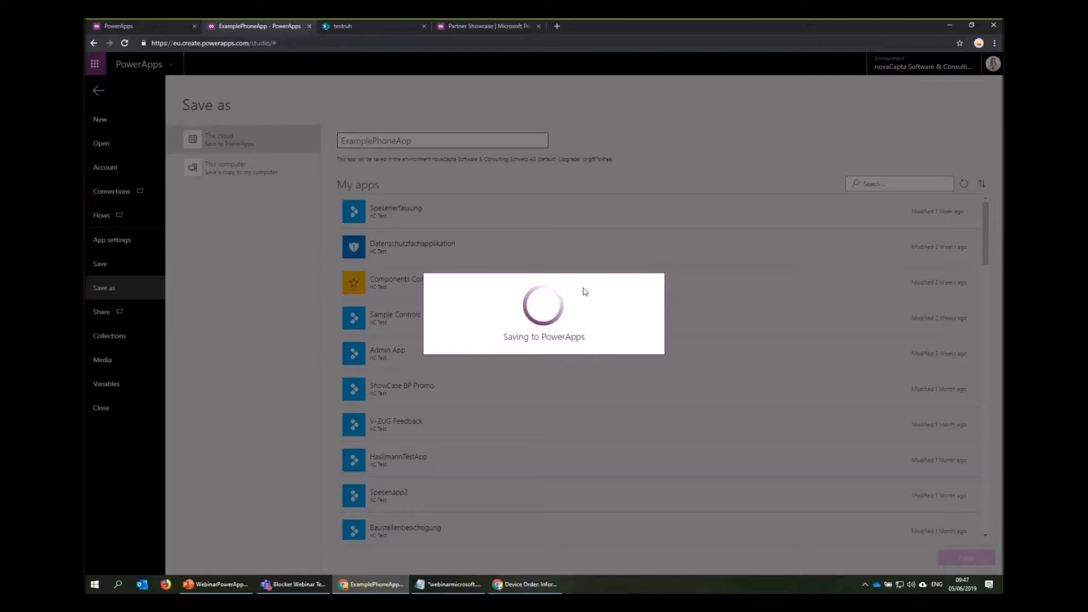
Step: Switch to the PowerApps portal and check the recent apps list for the saved ExamplePhoneApp
click(168, 27)
click(742, 195)
click(126, 144)
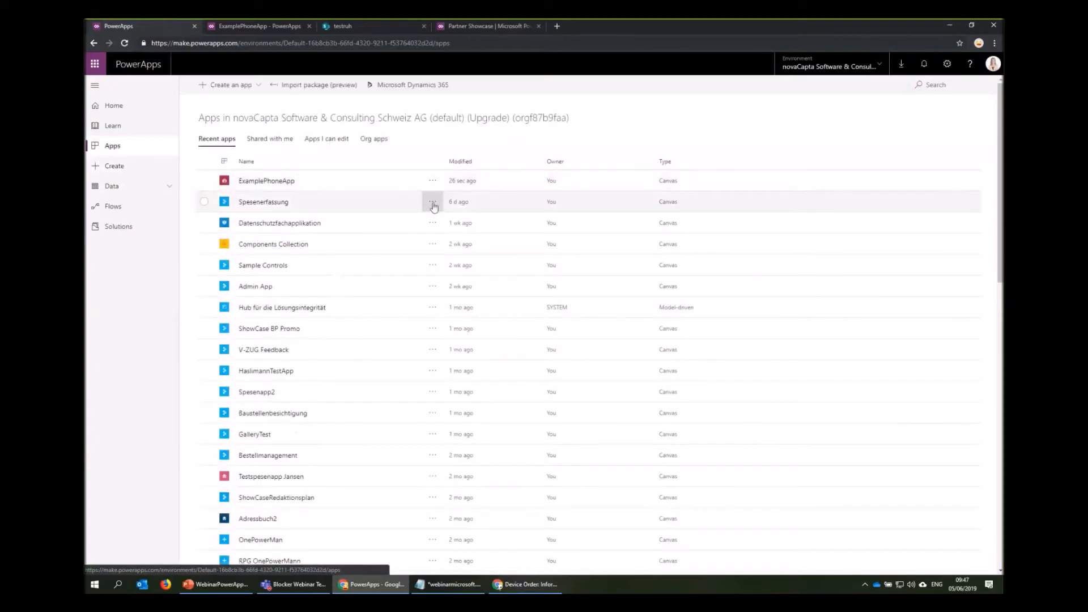
click(432, 202)
Step: Return to the saved ExamplePhoneApp, open its sharing settings, search for "admin" and add the organization's main admin account as a new user
click(235, 29)
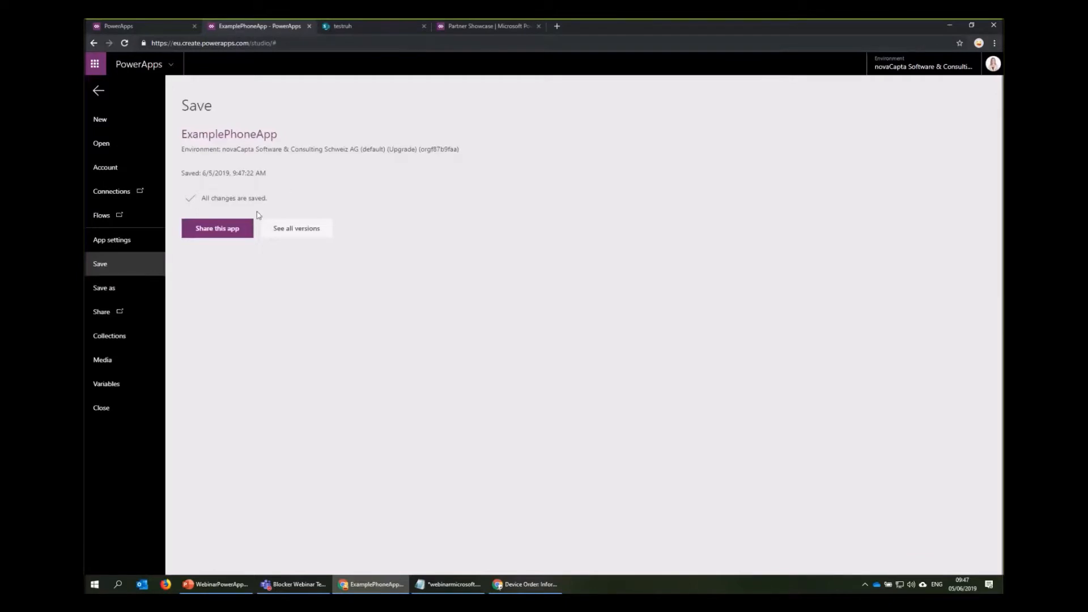
click(216, 235)
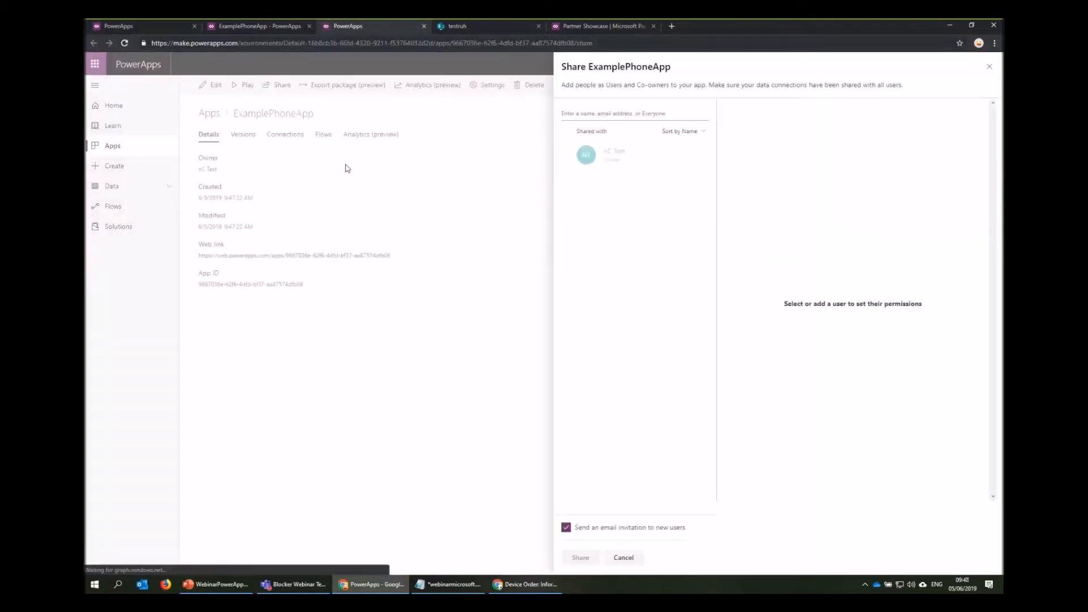
click(593, 115)
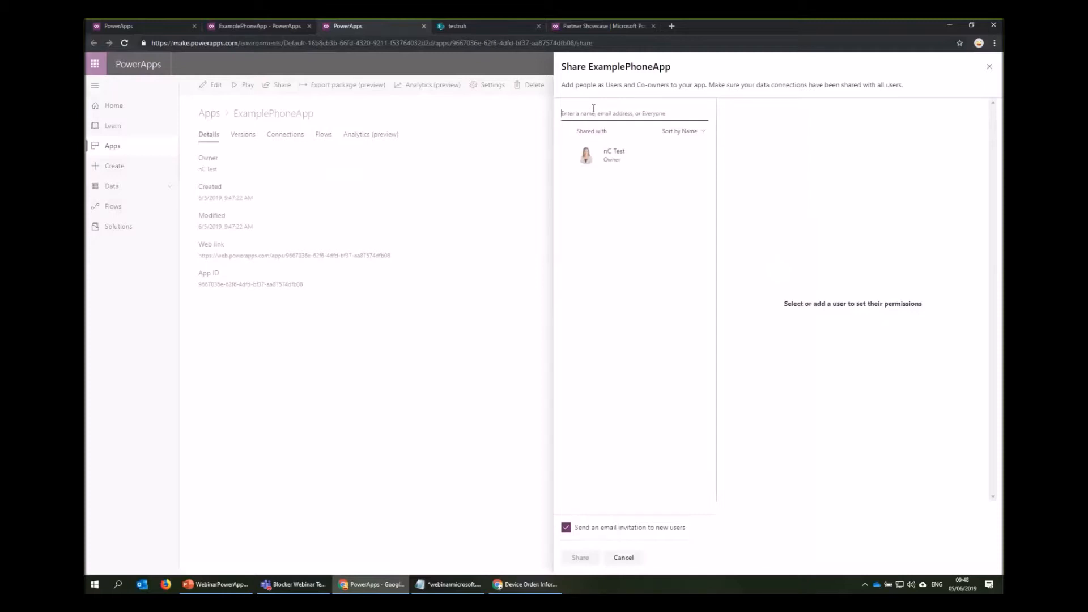
text(admin)
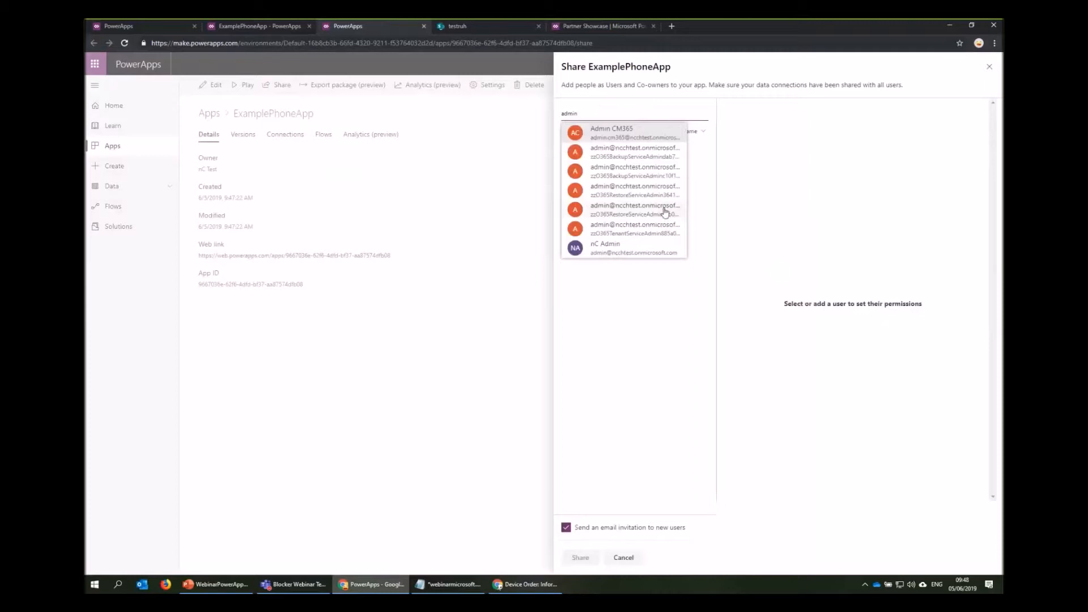
click(647, 252)
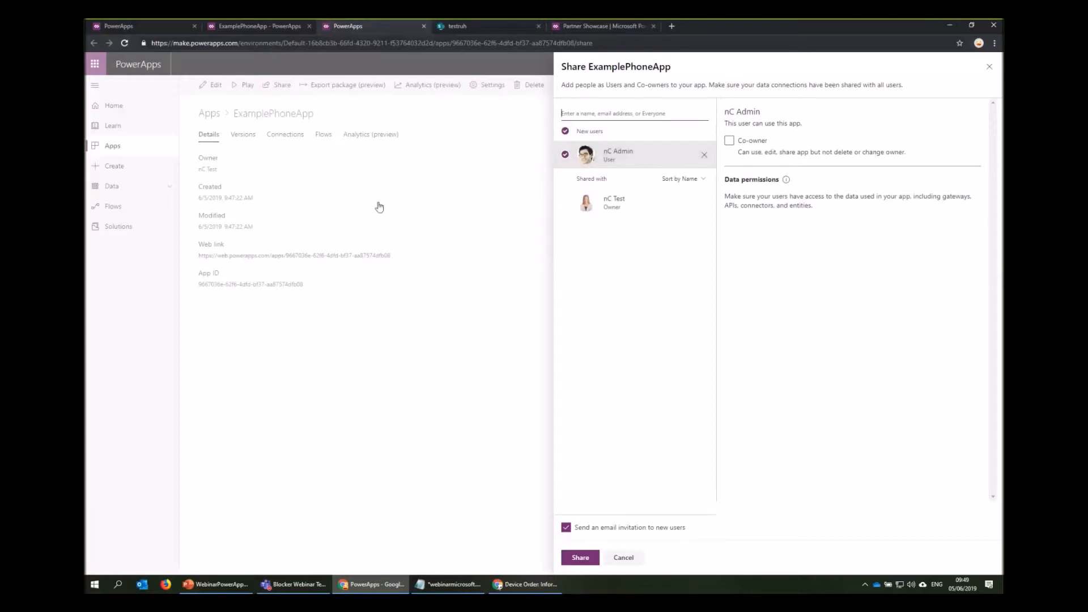
Step: Switch to the apps list, open the version history of the Spesenerfassung app and examine the commands available for Version 2
click(168, 27)
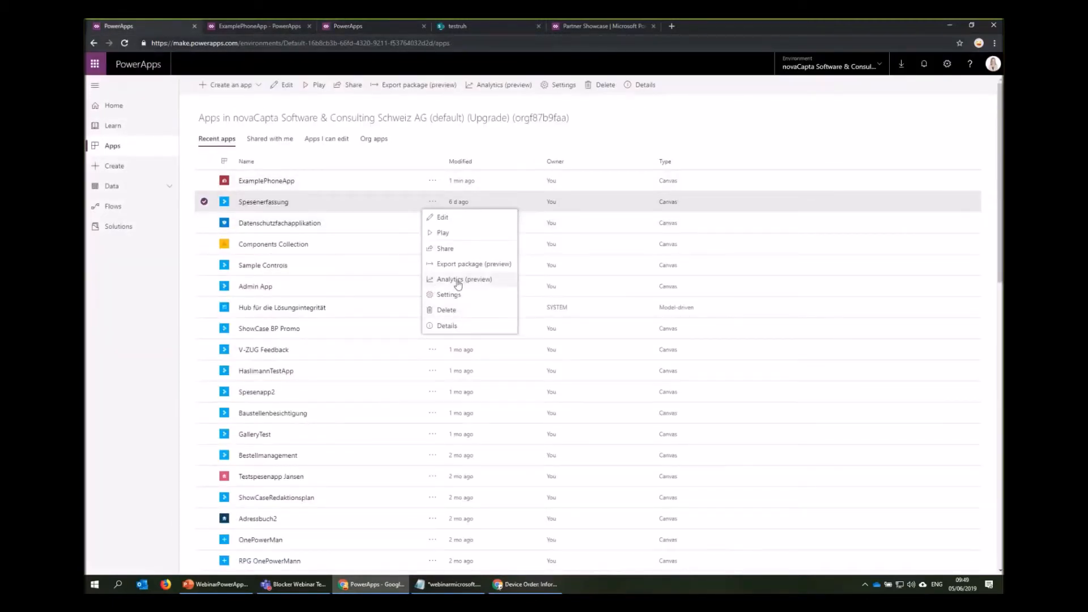
click(468, 327)
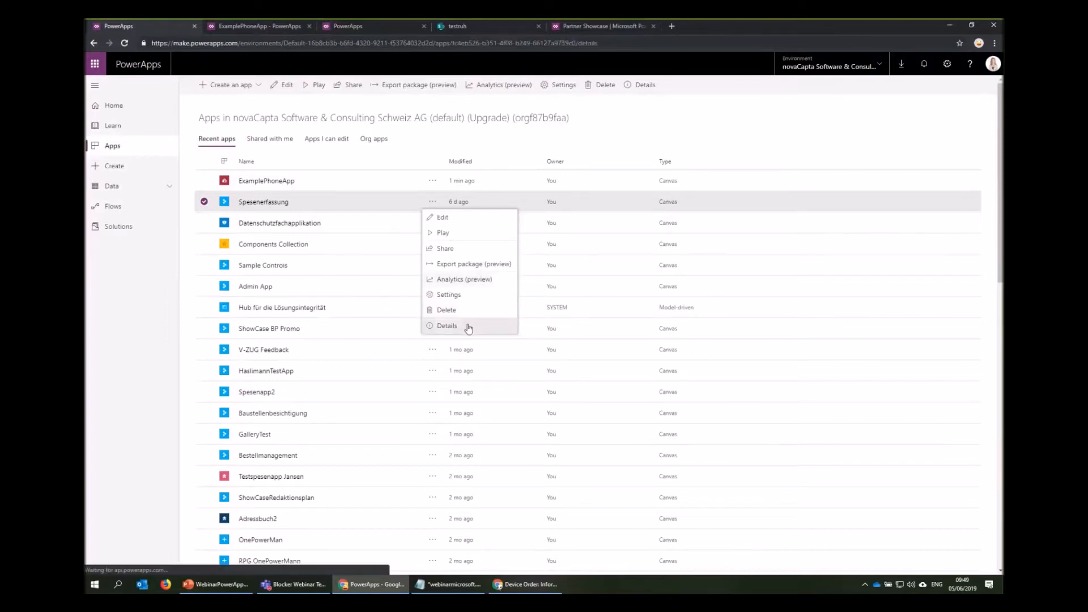
click(239, 141)
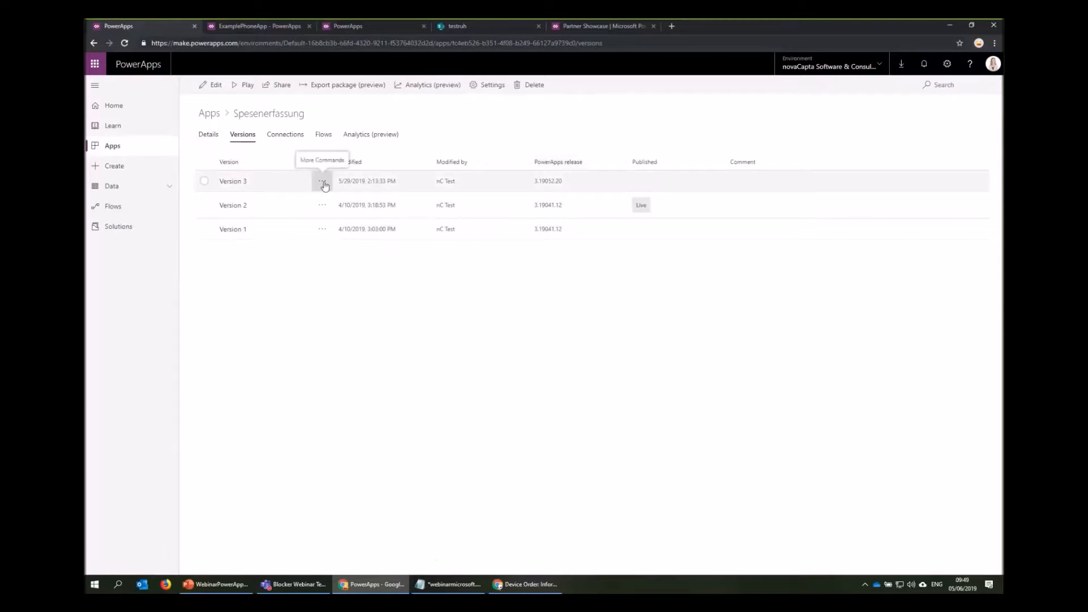
click(324, 207)
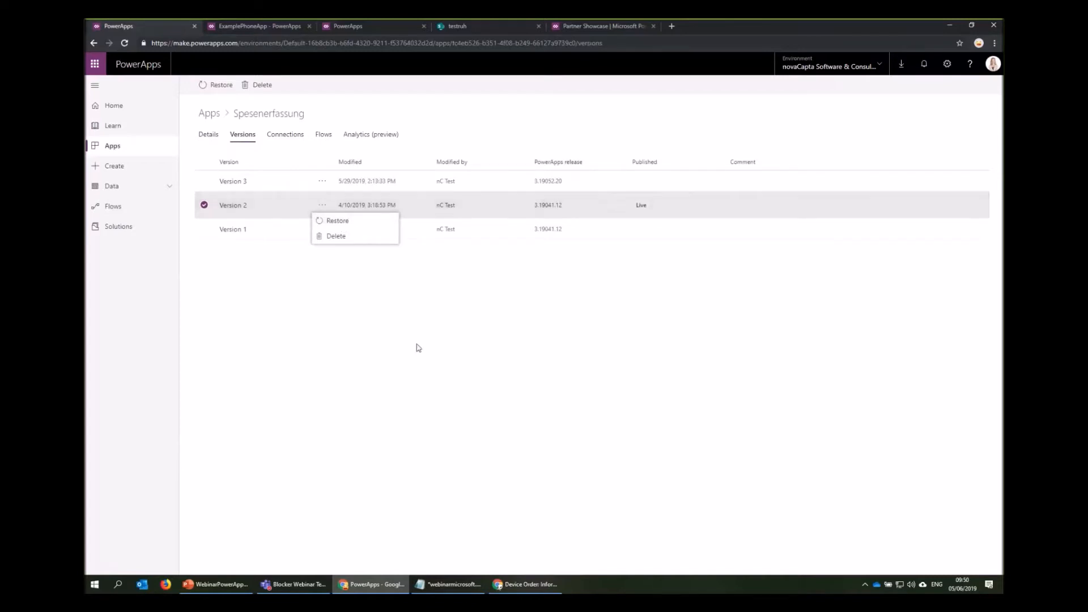
click(293, 297)
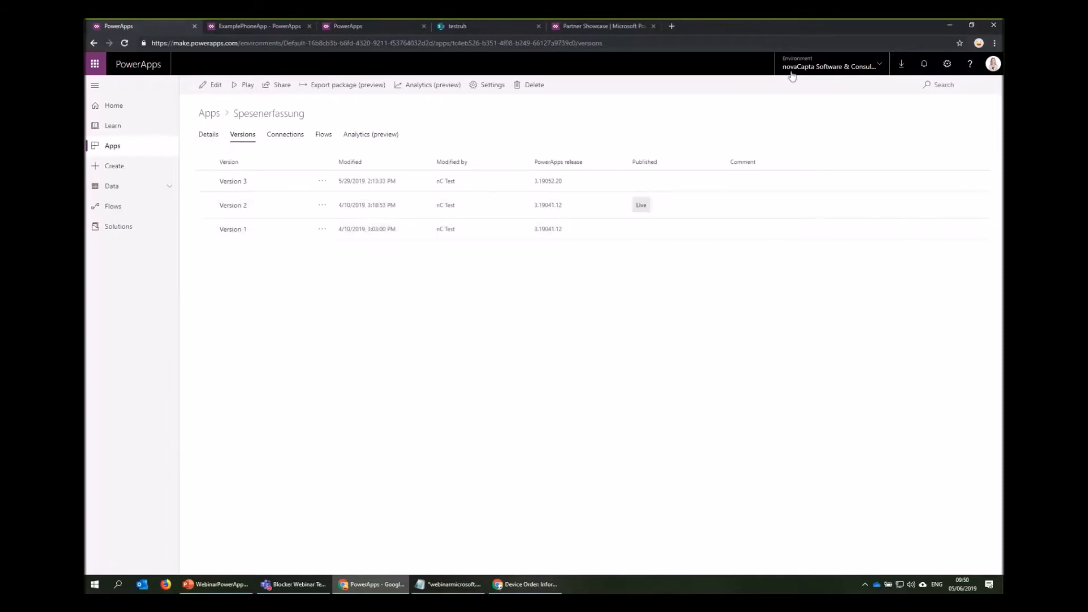
Step: Open the PowerApps Admin center and view the details of the default novaCapta environment
click(943, 65)
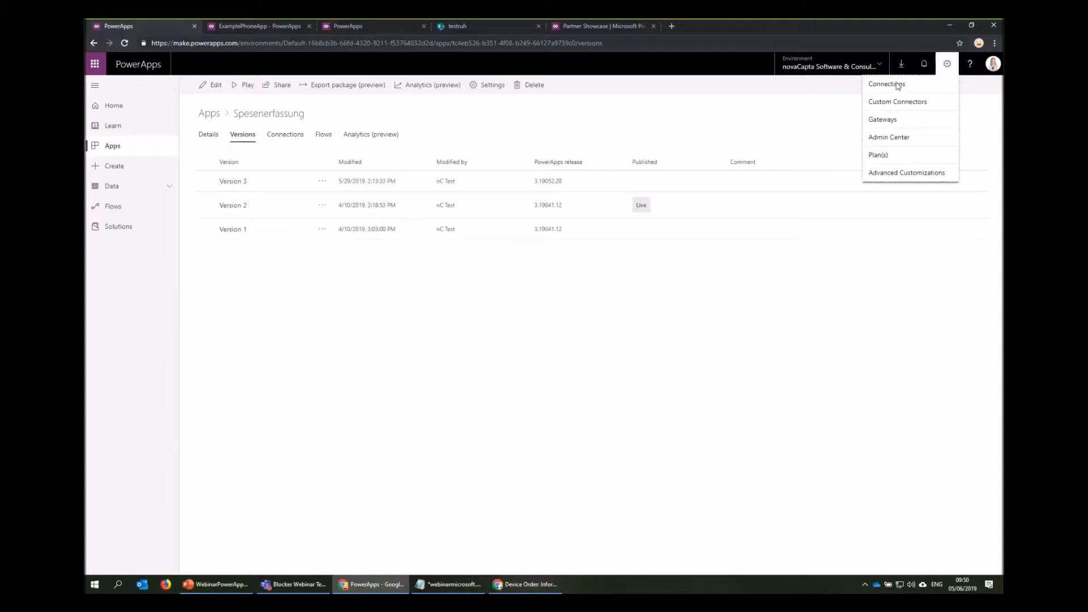
click(894, 141)
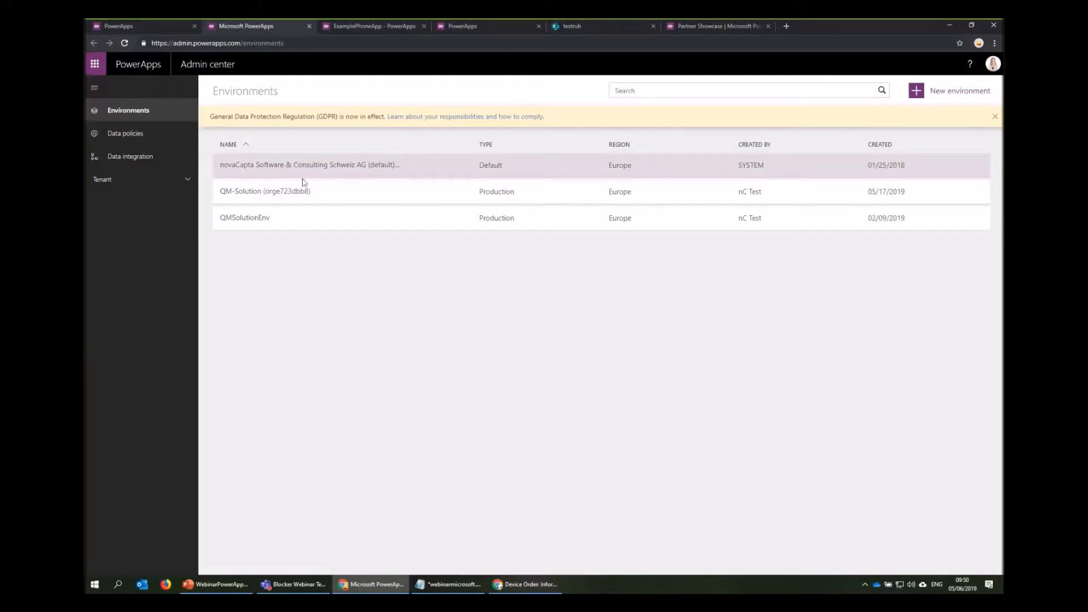
click(331, 170)
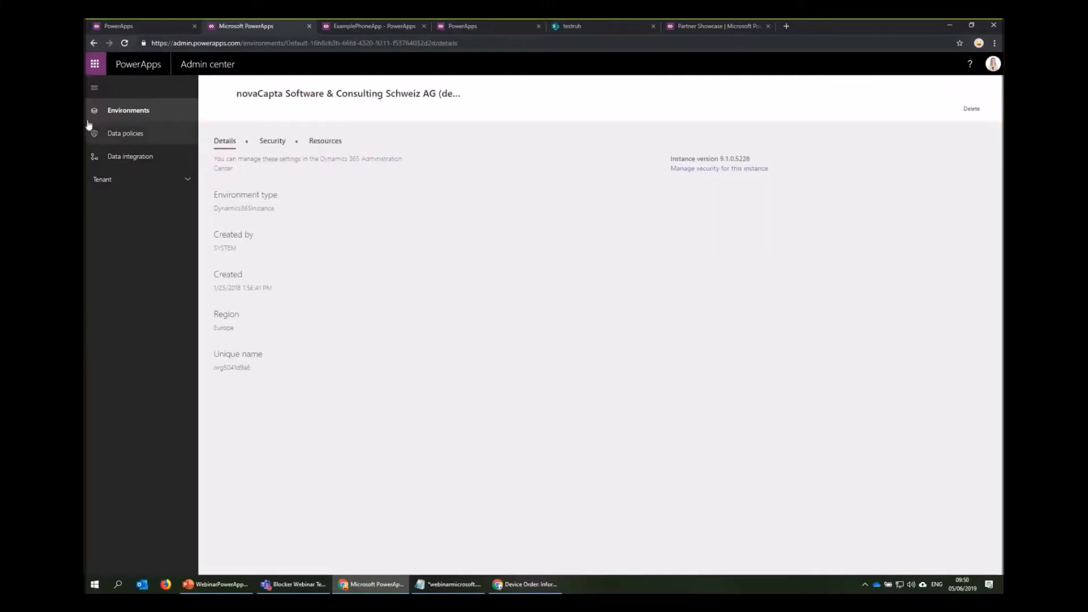
Step: Begin a new data loss prevention policy applied to ALL environments and examine its connector data groups
click(120, 134)
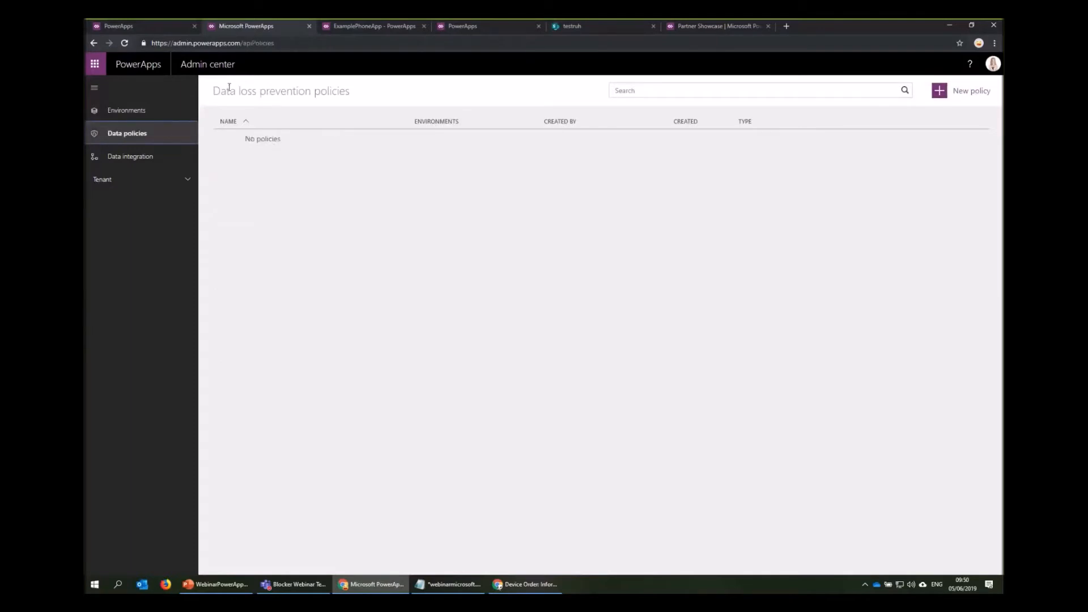
click(942, 91)
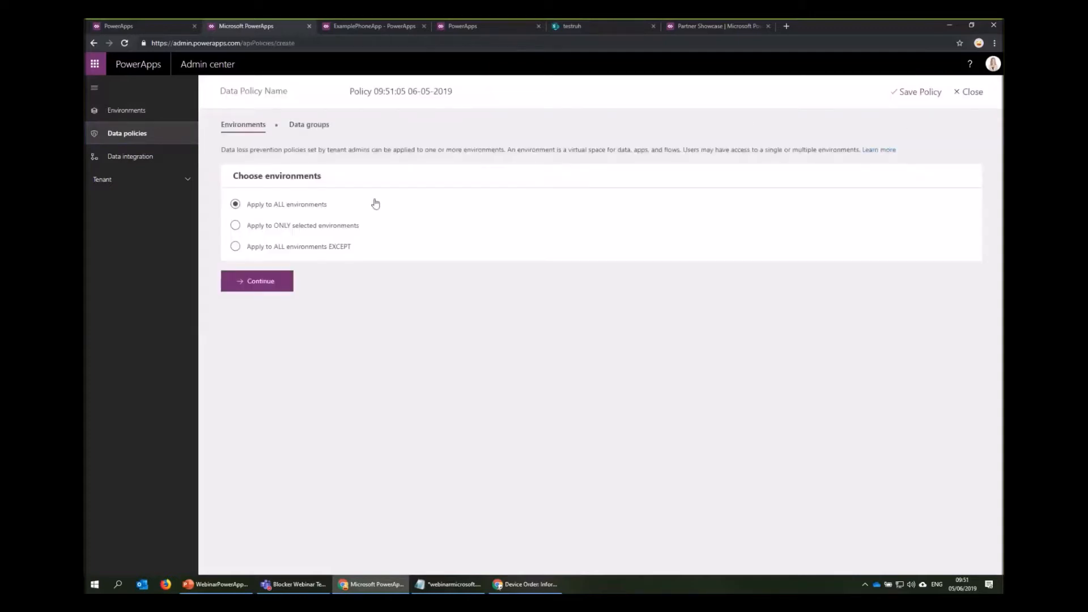
click(251, 283)
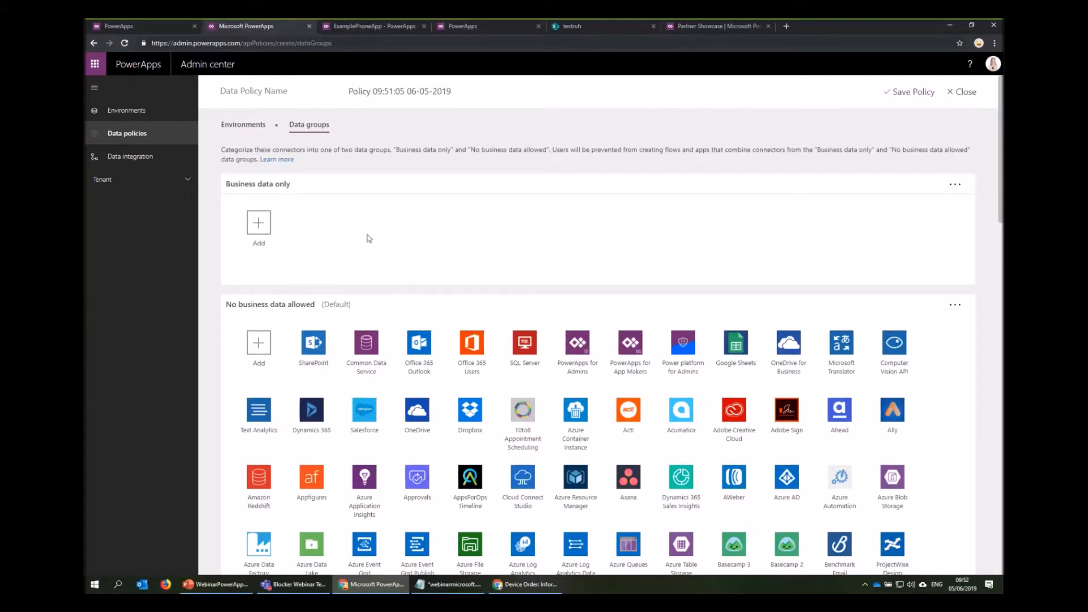
Step: Return to the environments and review the security settings of the default novaCapta environment
click(125, 111)
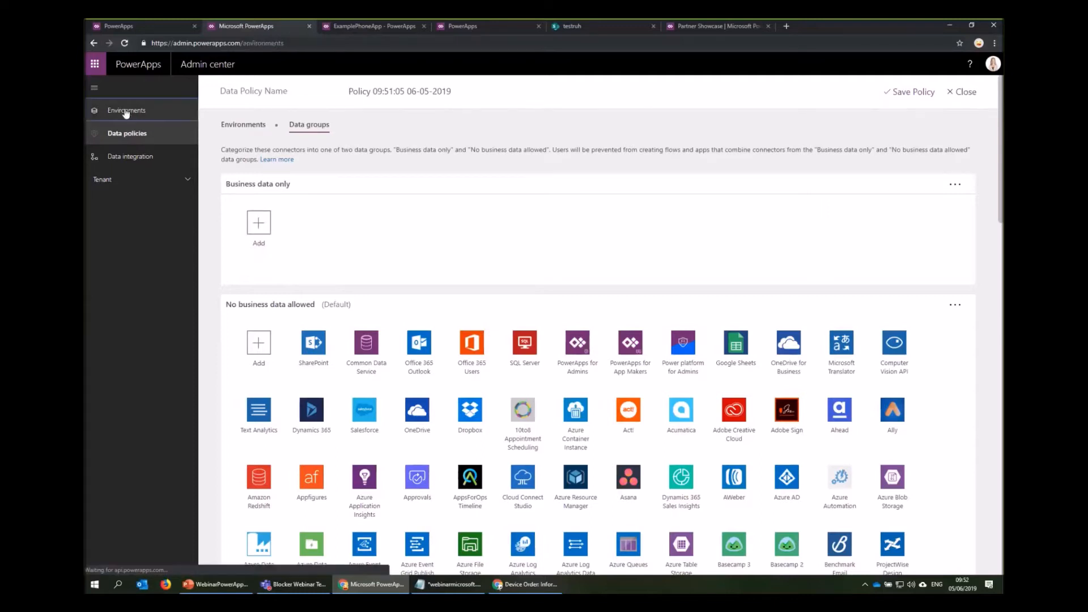
click(334, 171)
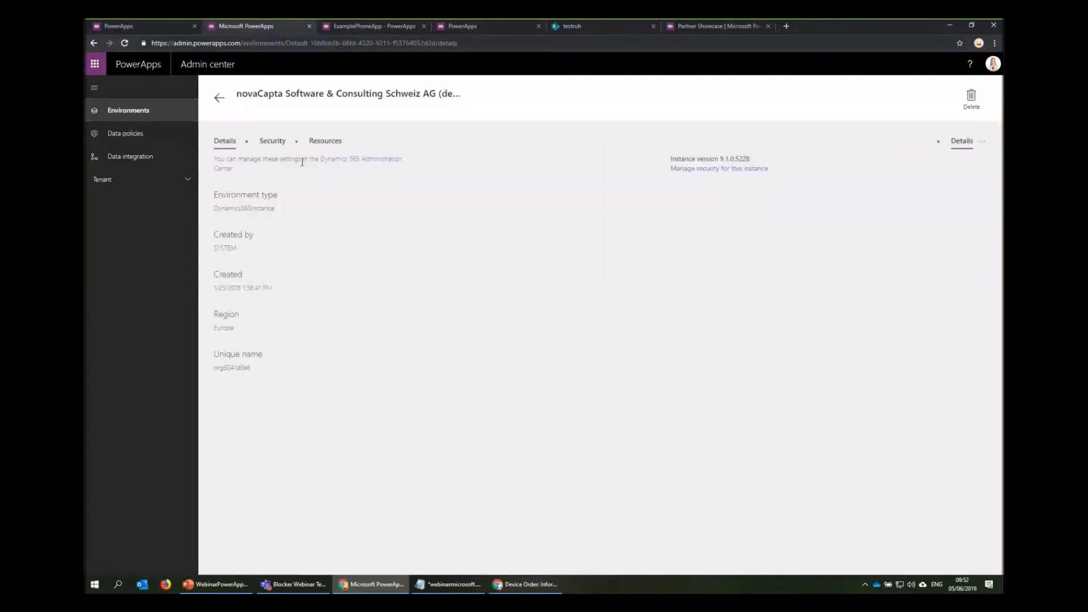
click(273, 144)
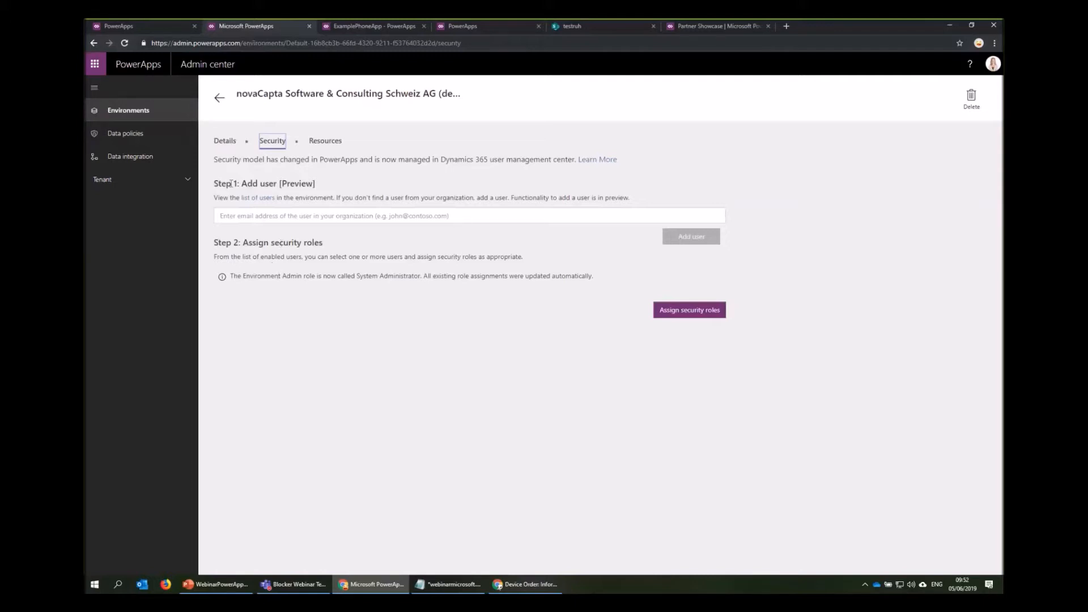
Step: Return to the PowerApps portal, switch to the QM-Solution environment and view its apps
click(172, 29)
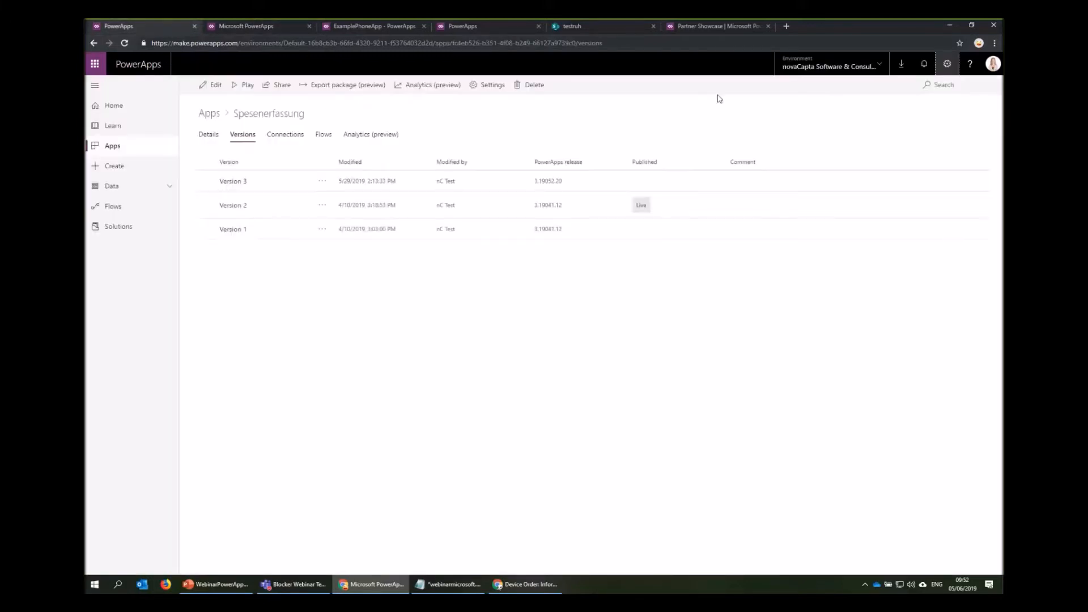
click(825, 68)
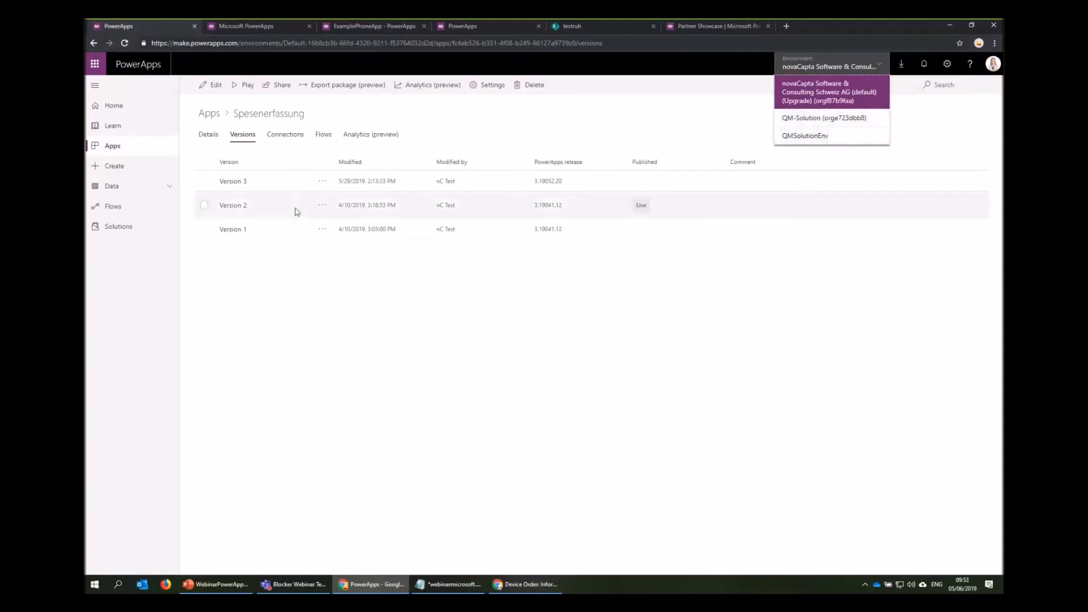
click(290, 285)
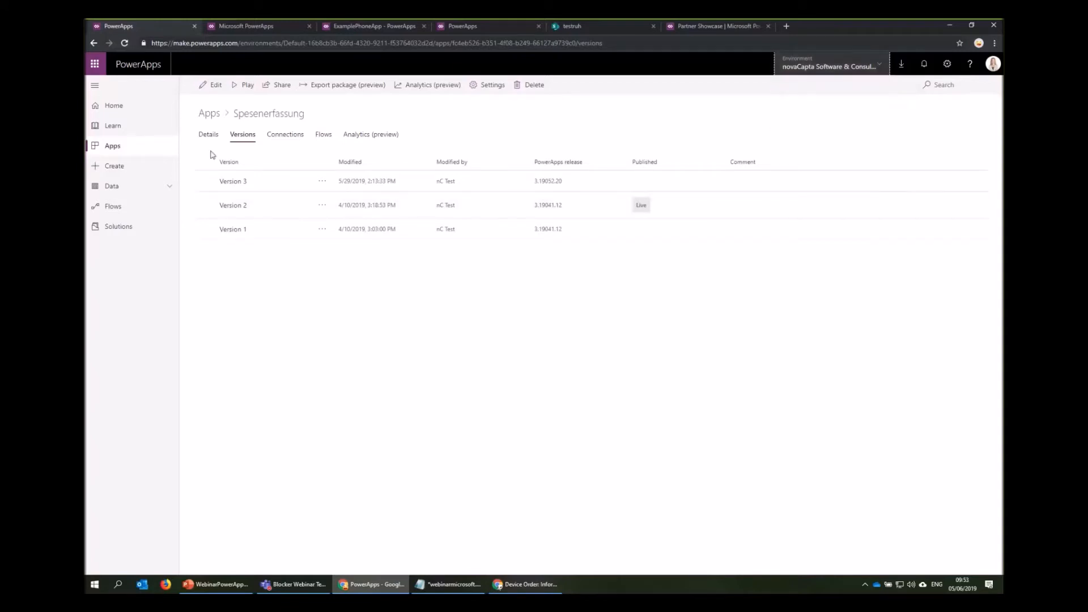
click(800, 66)
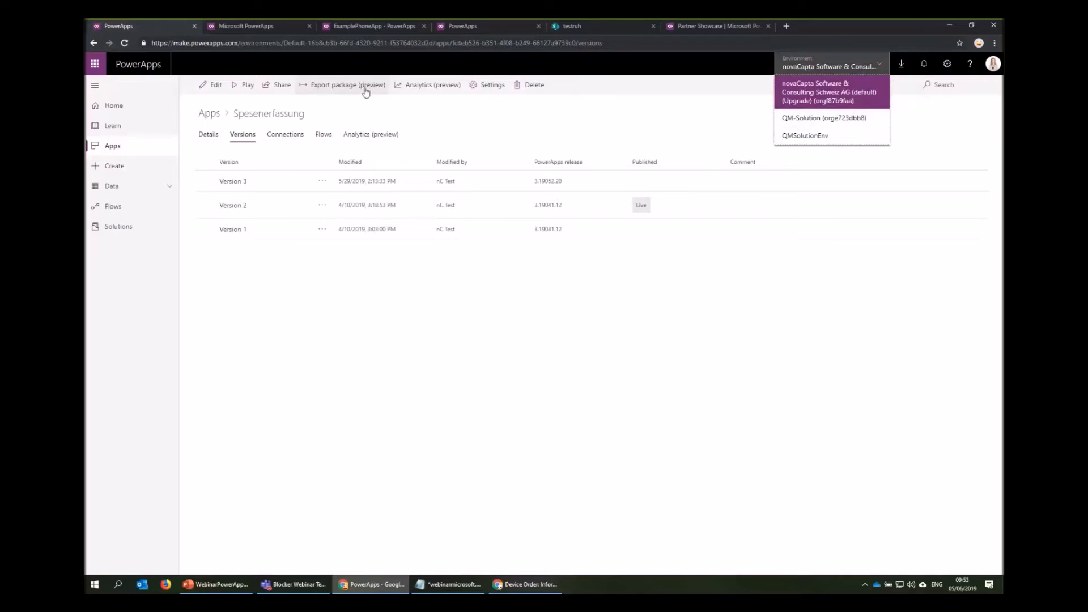
click(865, 117)
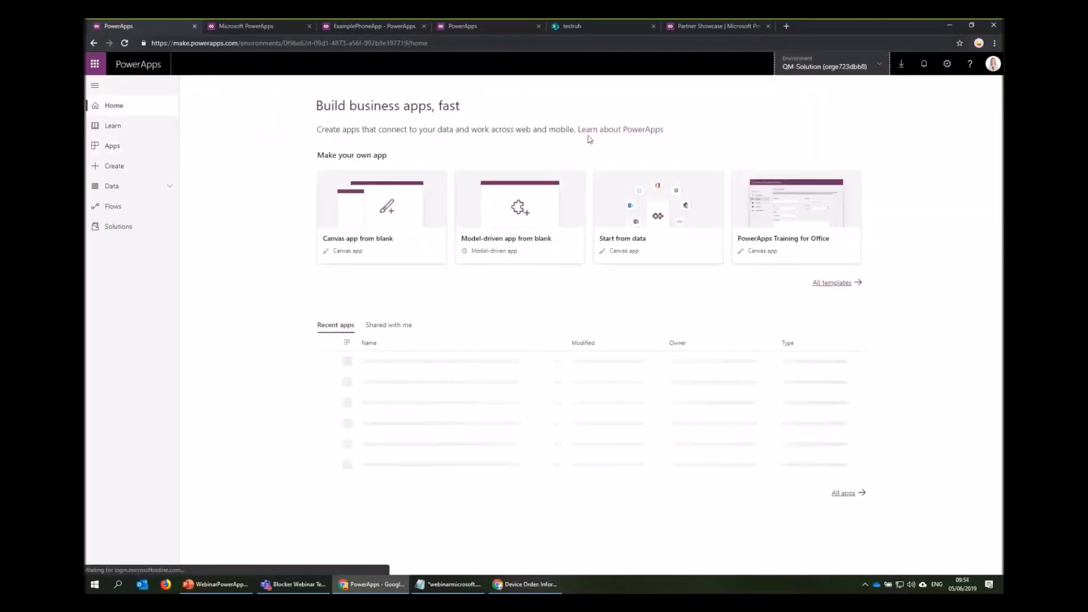
click(136, 145)
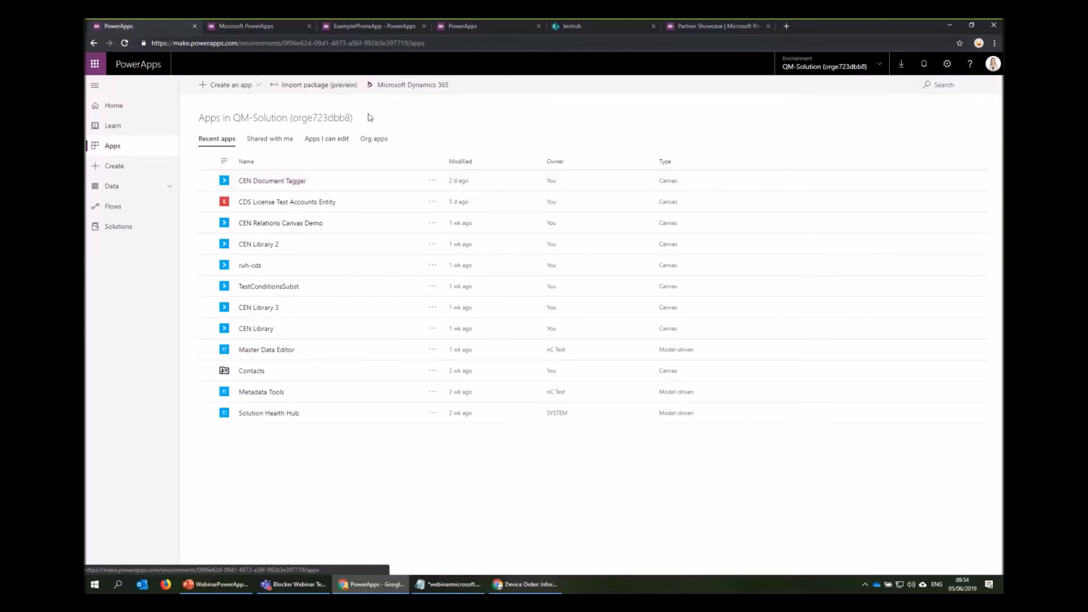
Step: Open the Spesen list on the testruh SharePoint site and select its web address
click(615, 31)
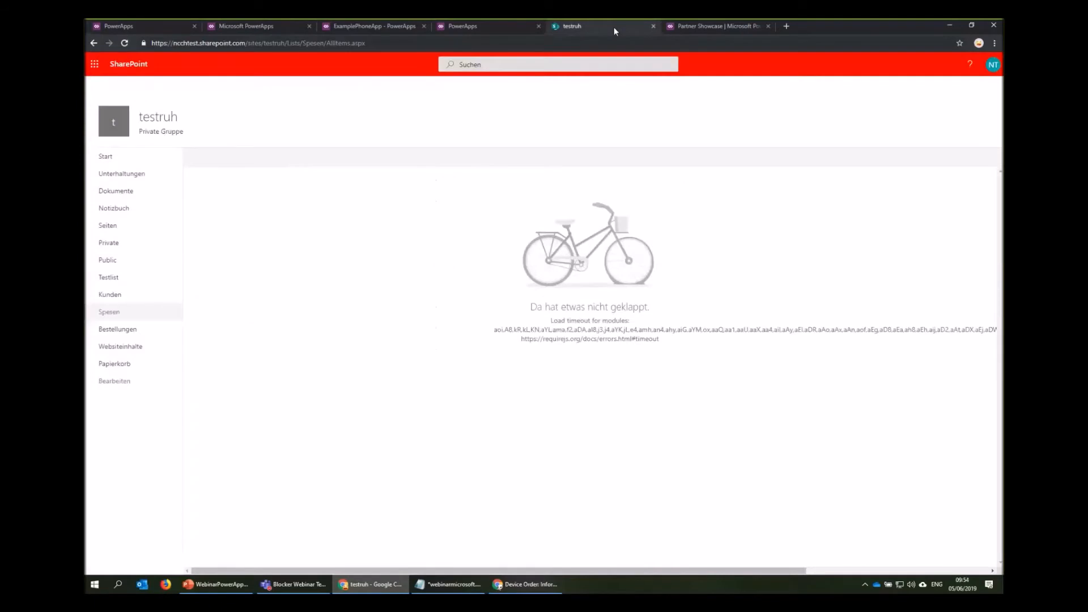
click(150, 319)
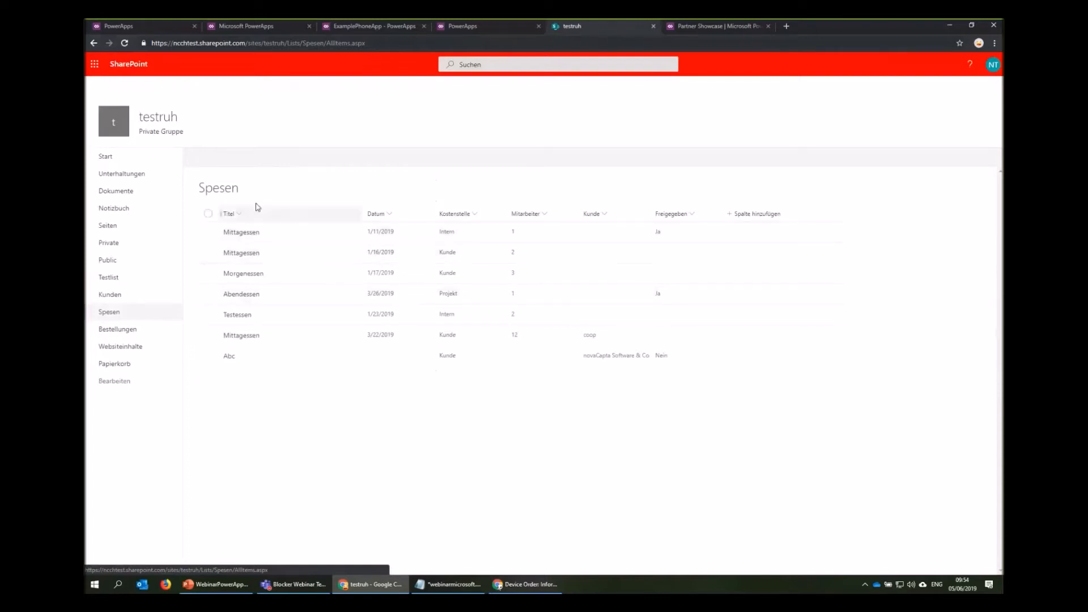
click(353, 43)
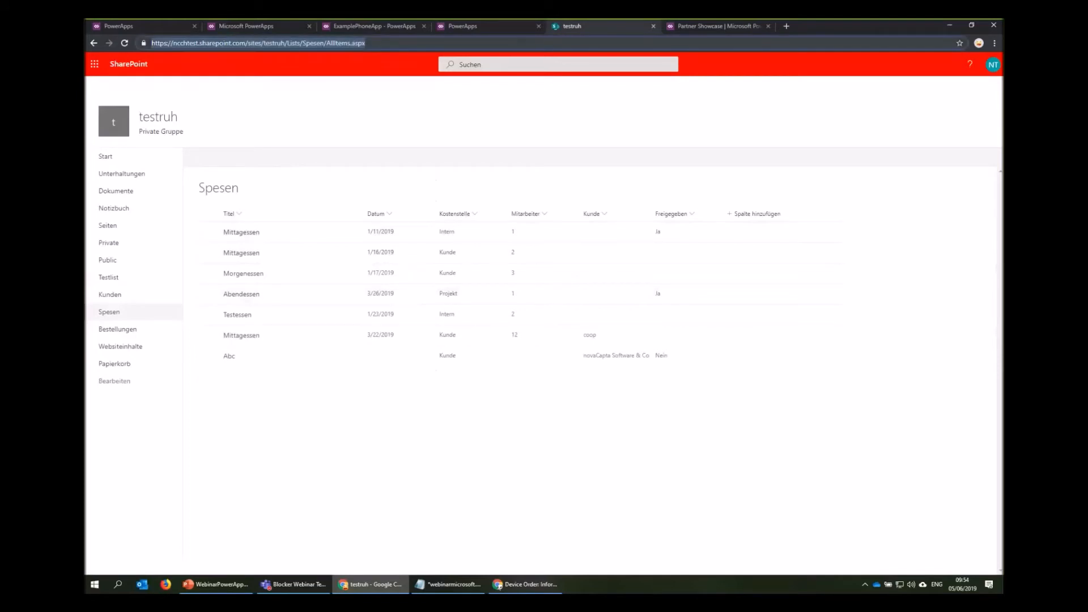
Step: Return to the portal page of ExamplePhoneApp, leave its sharing settings and start creating a new canvas app from data
click(272, 26)
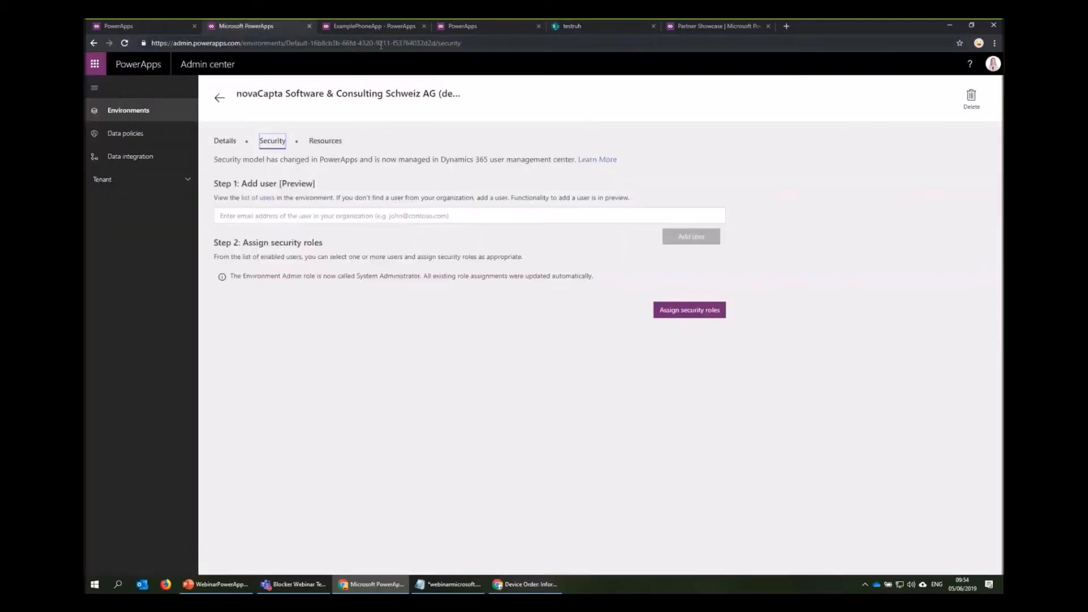
click(385, 26)
click(440, 29)
click(111, 206)
click(533, 336)
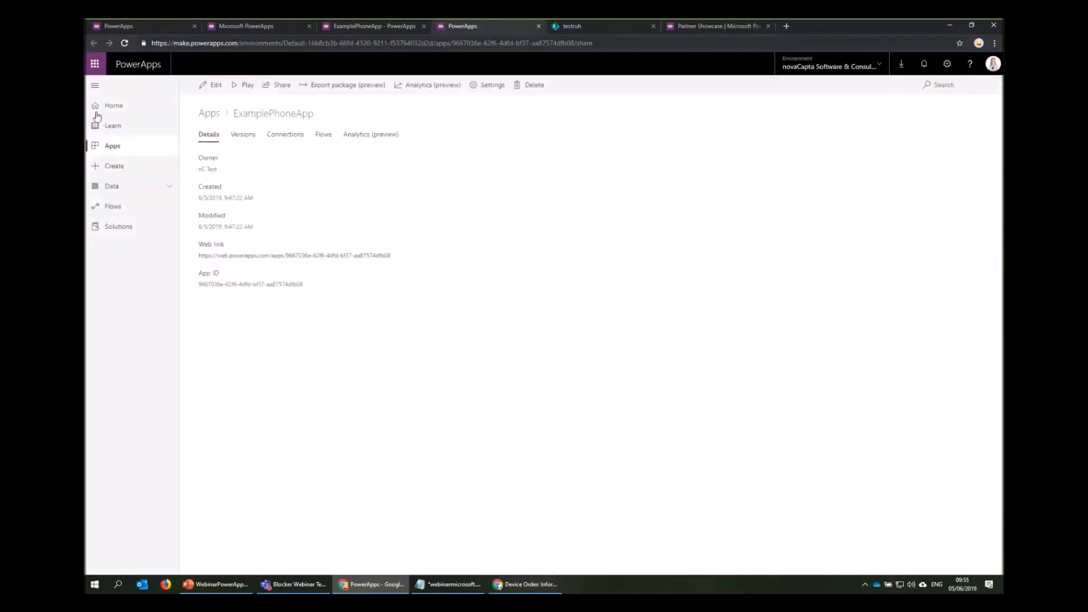
click(96, 112)
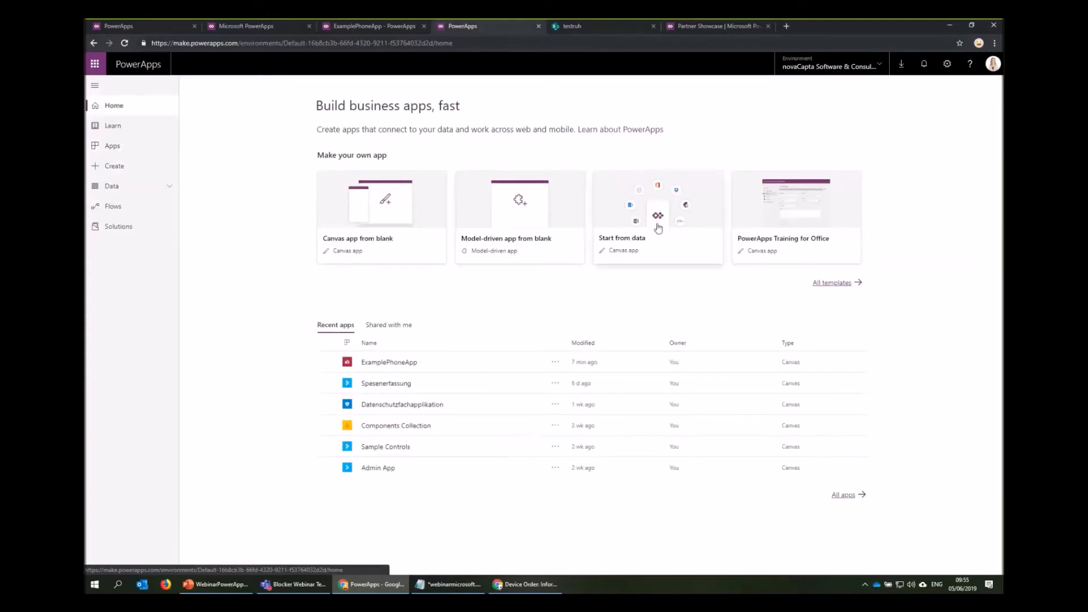
click(658, 228)
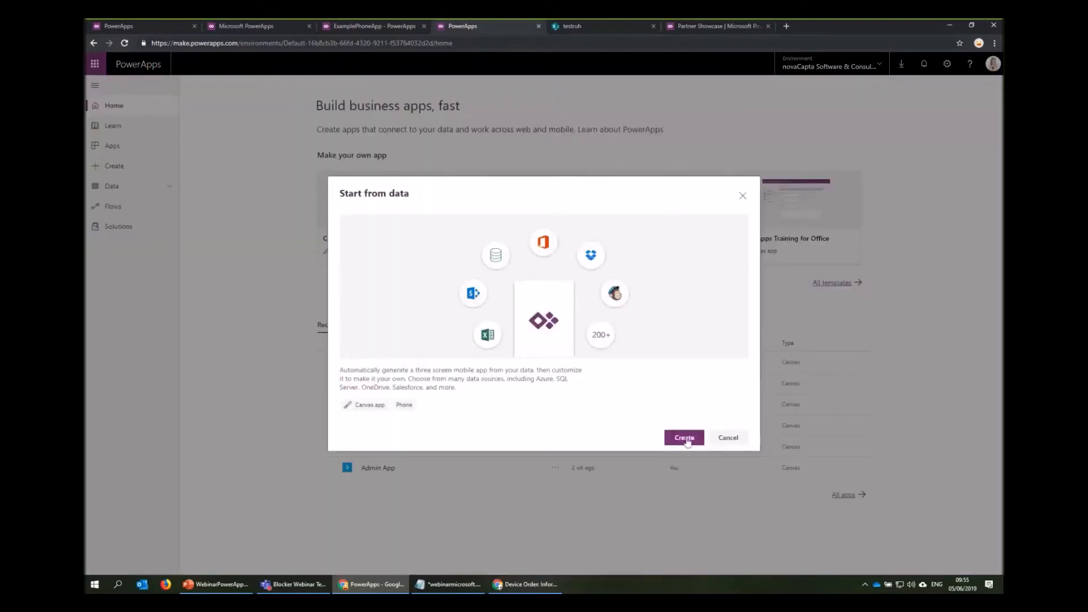
click(685, 438)
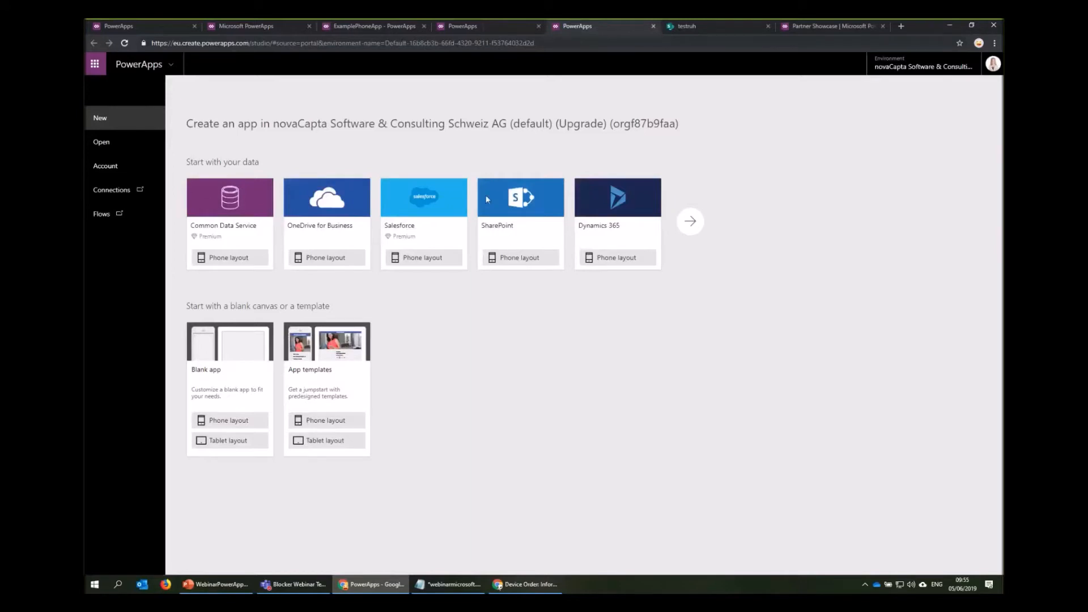
Step: Generate a phone-layout app from the Spesen list on the testruh SharePoint site
click(510, 257)
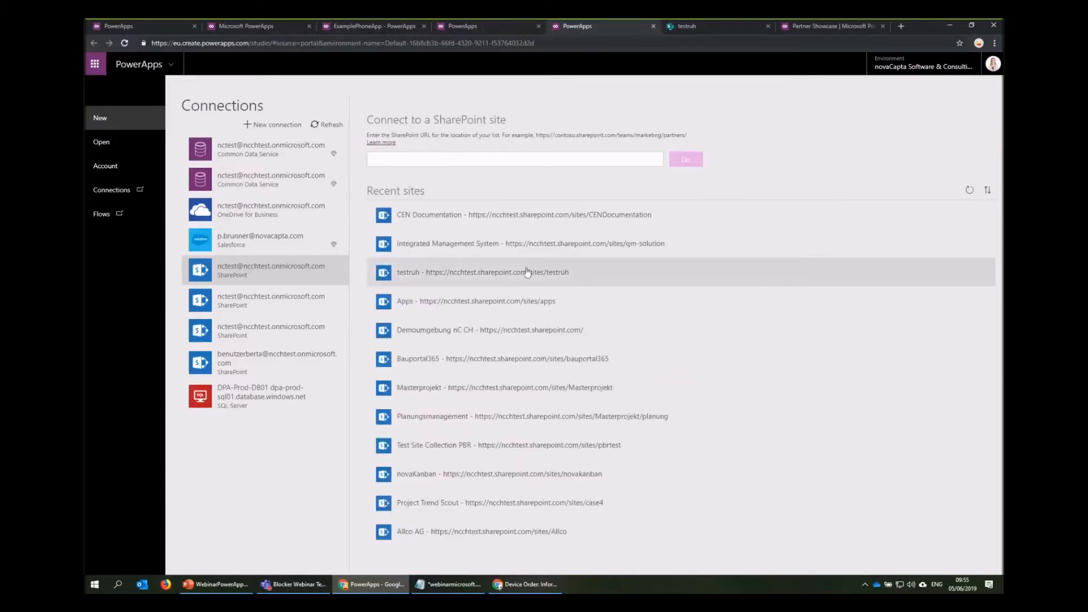
click(456, 275)
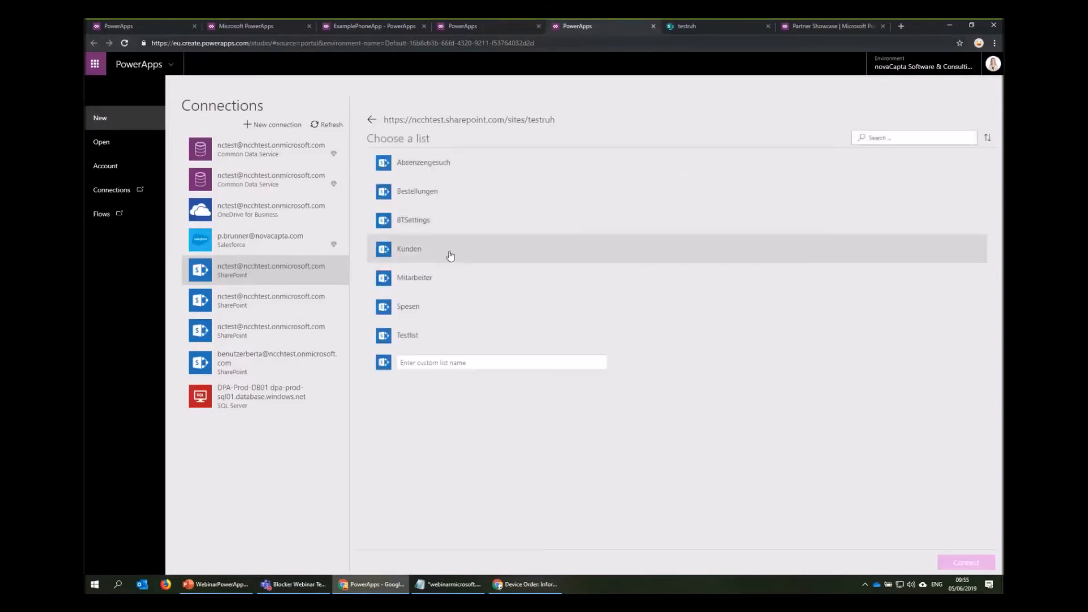
click(461, 304)
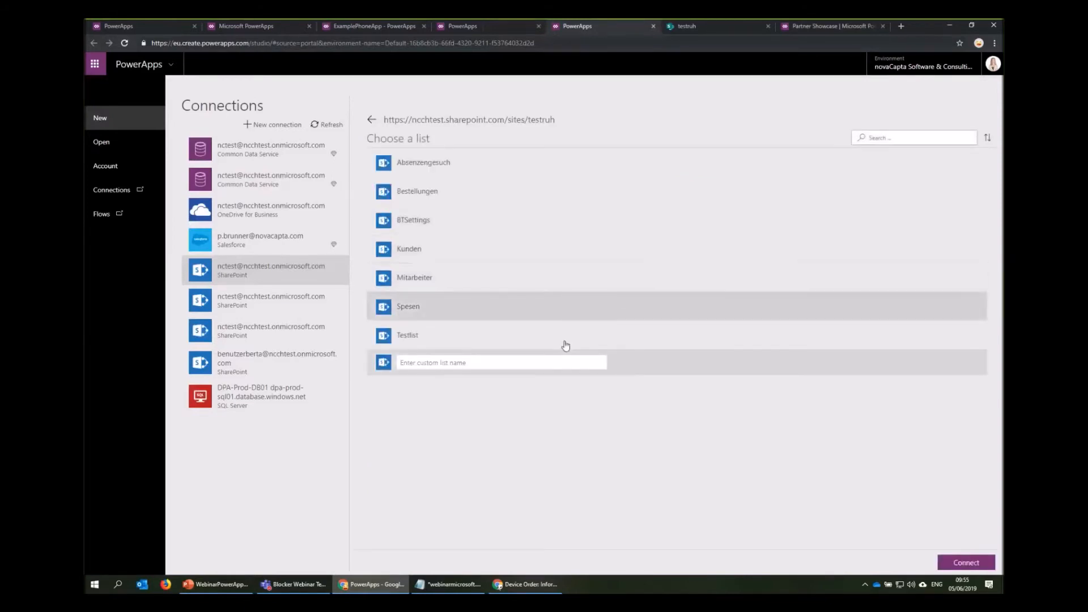
click(966, 562)
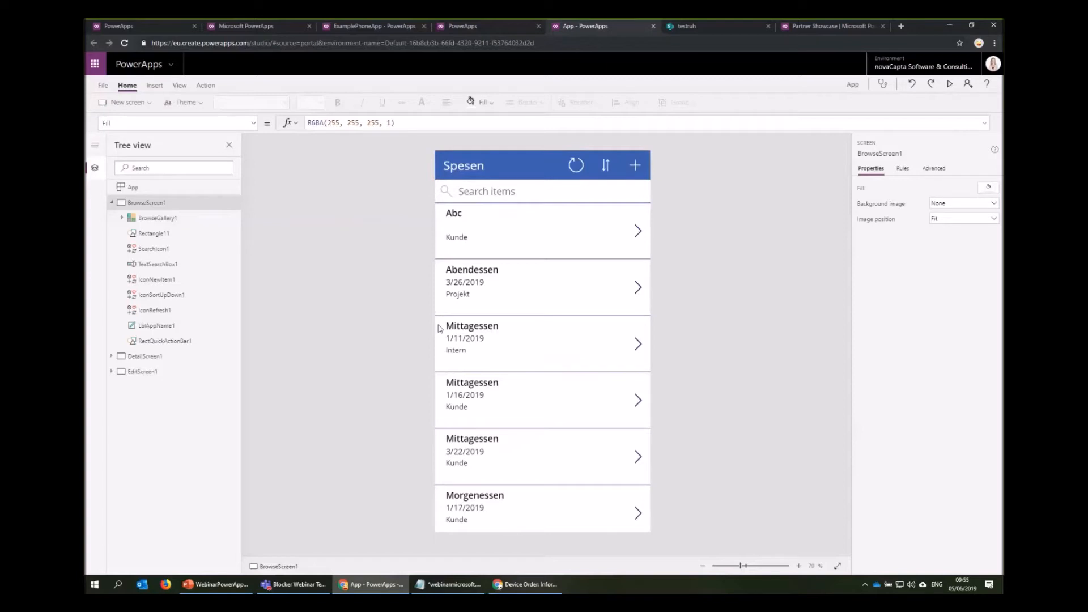
Step: Collapse BrowseScreen1 in the tree, look through DetailScreen1 and EditScreen1, and return to BrowseScreen1
click(113, 203)
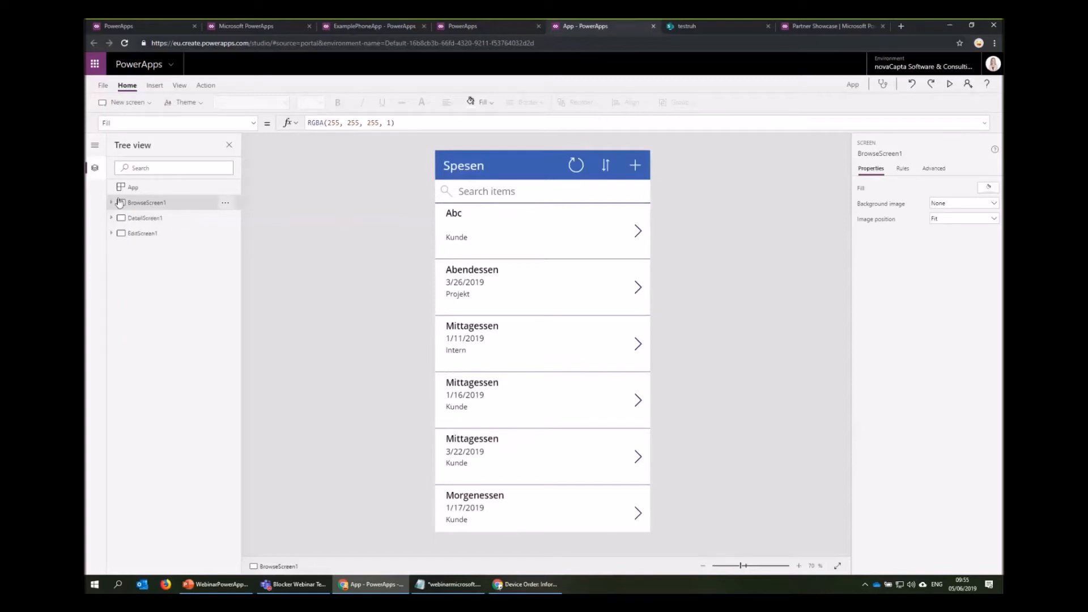
click(151, 220)
click(145, 203)
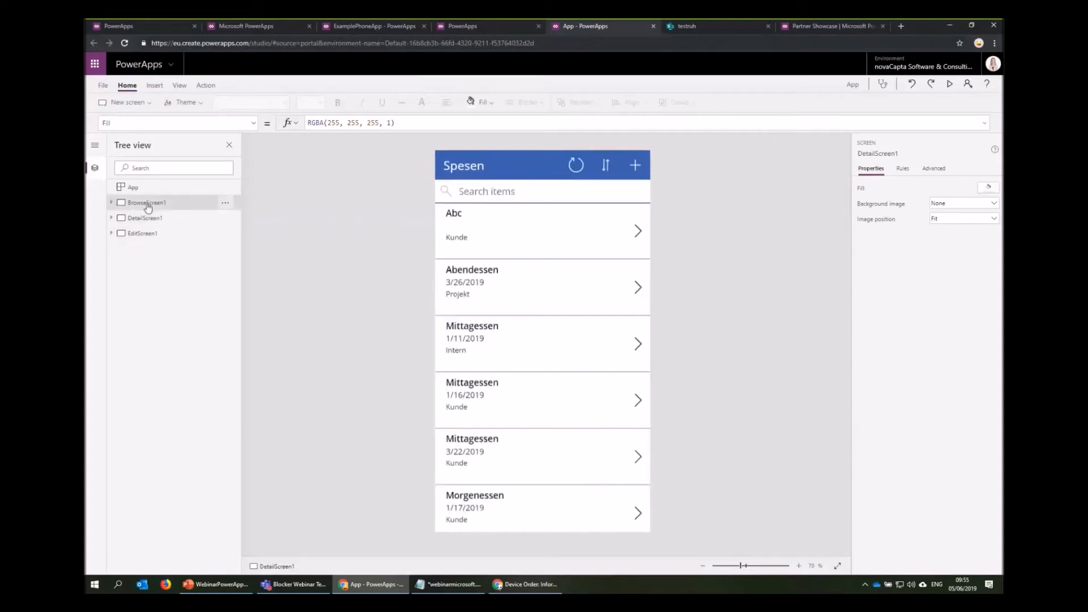
click(145, 221)
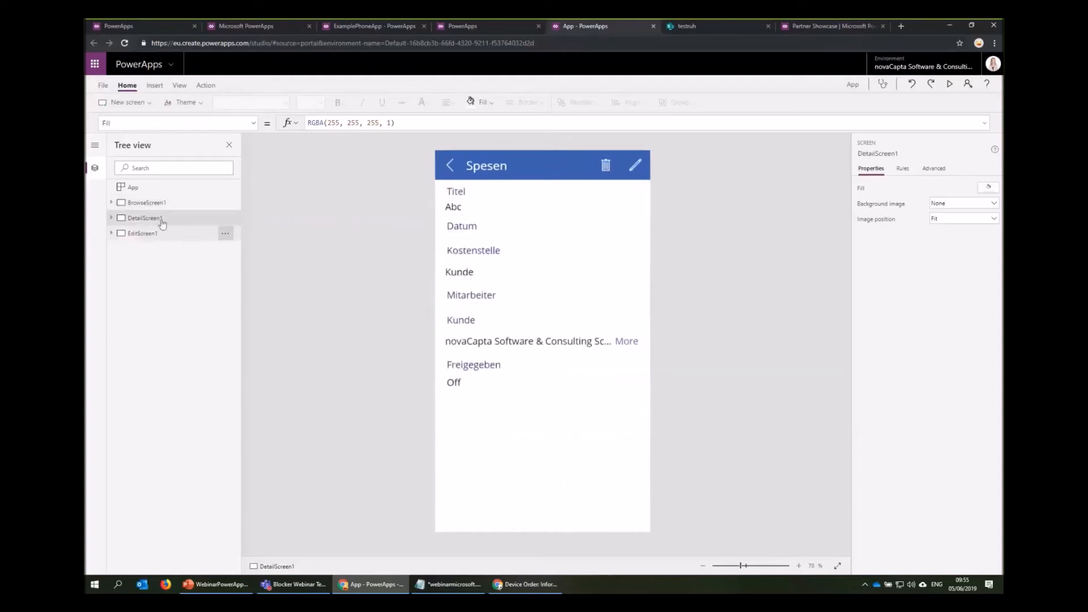
click(170, 238)
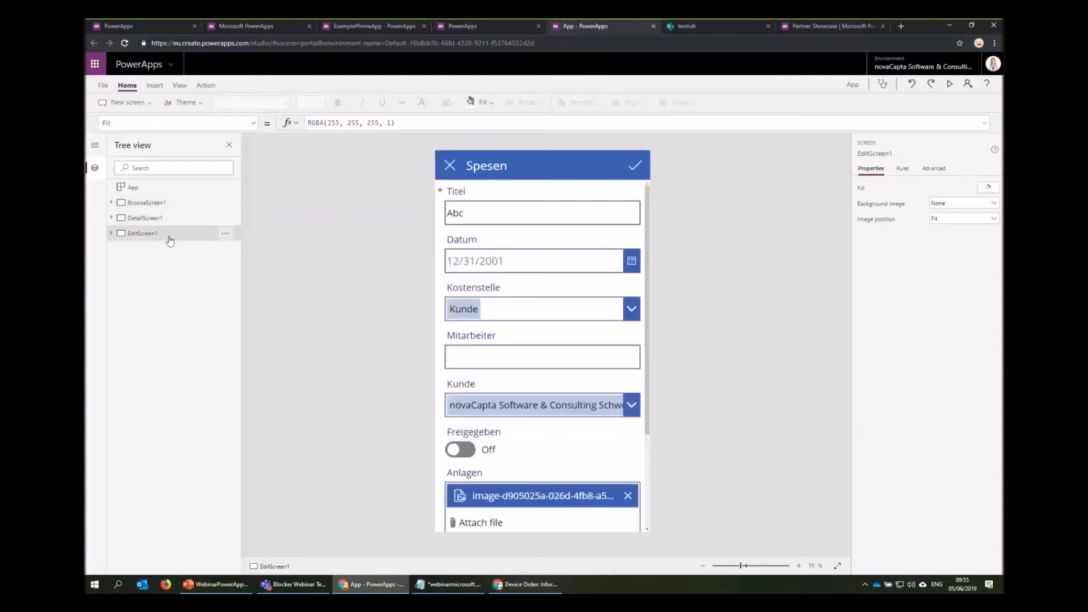
click(175, 204)
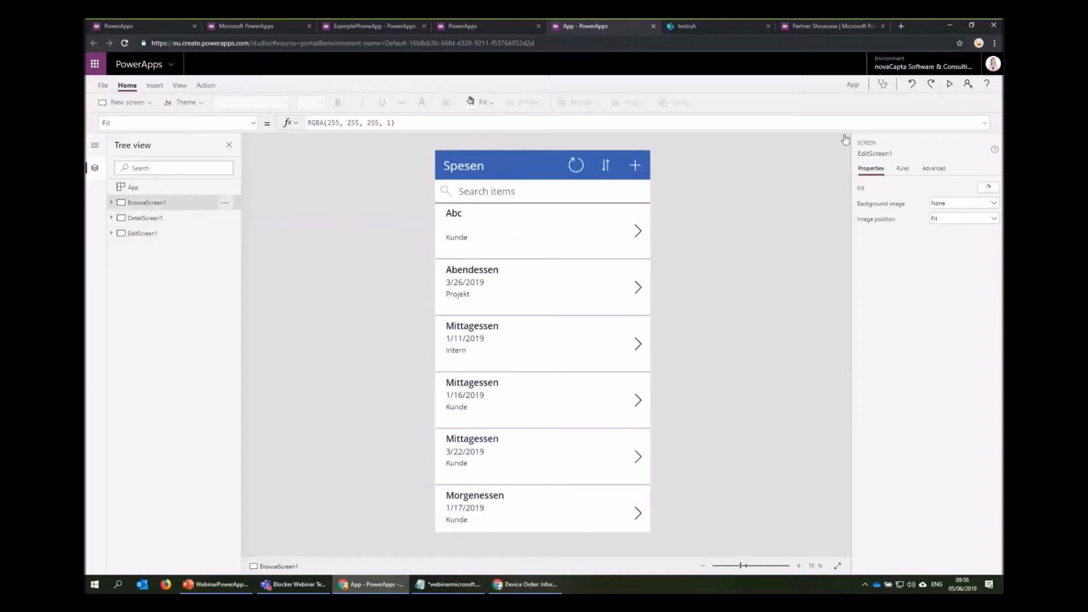
Step: Preview the Spesen app, start a new entry and examine its title, date and Kostenstelle fields
click(950, 89)
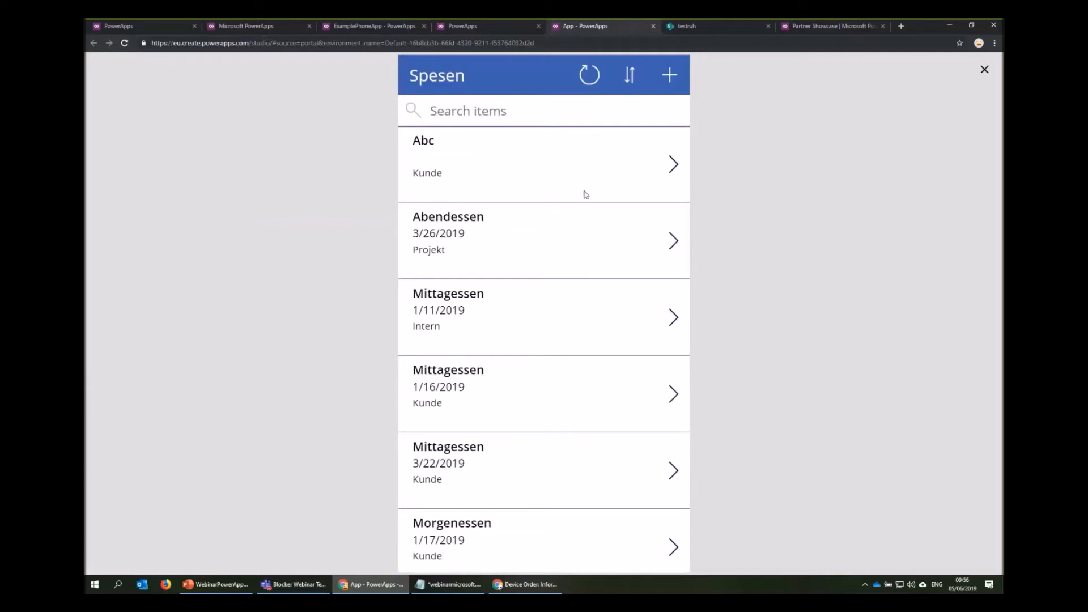
click(680, 78)
click(519, 144)
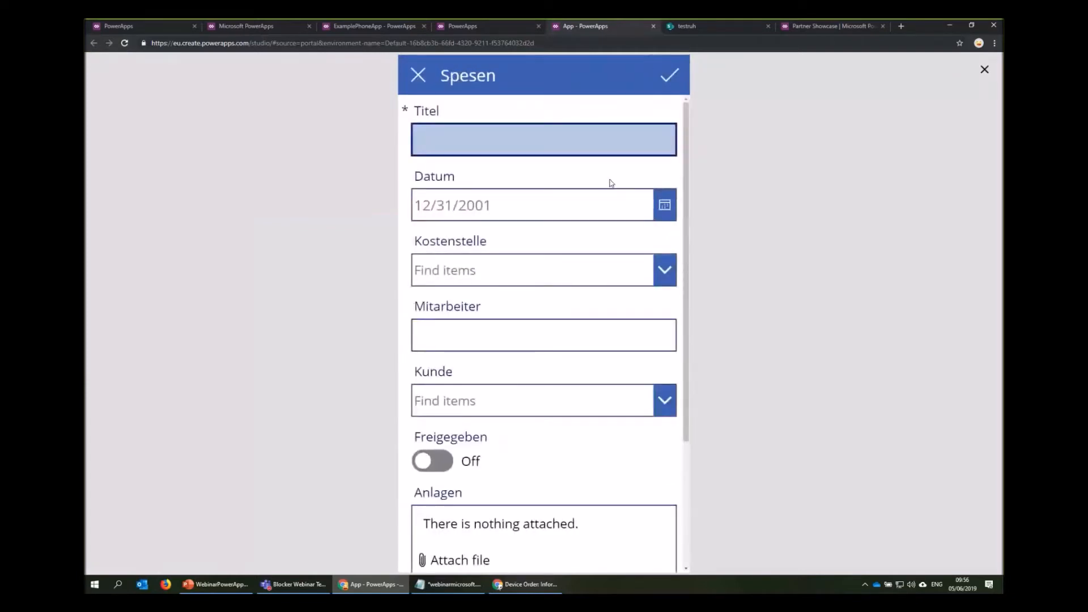
scroll(607, 182, down, 2)
scroll(600, 181, up, 2)
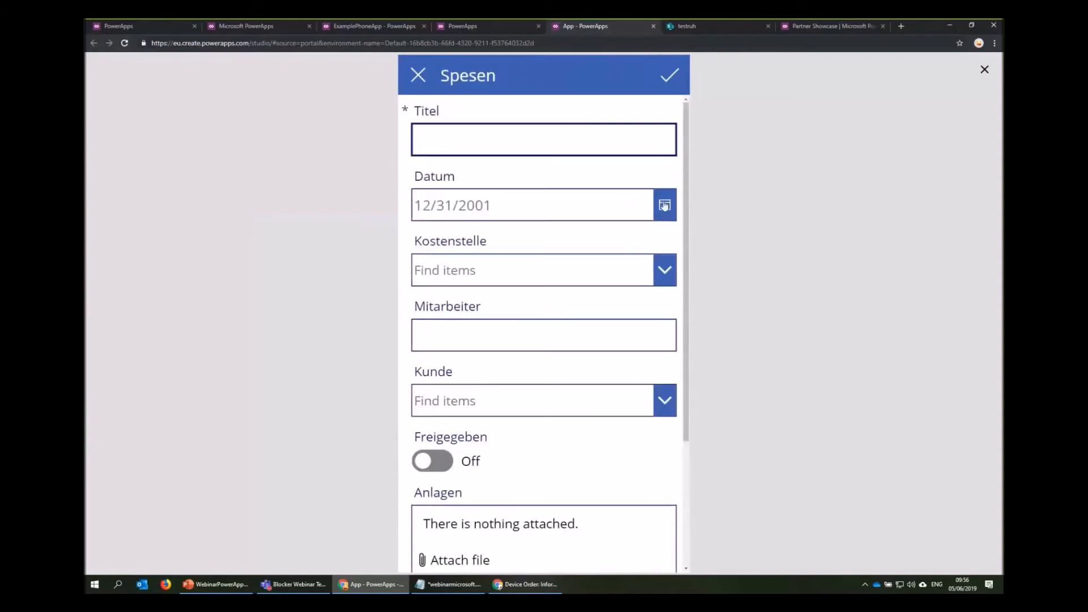
click(664, 205)
click(667, 269)
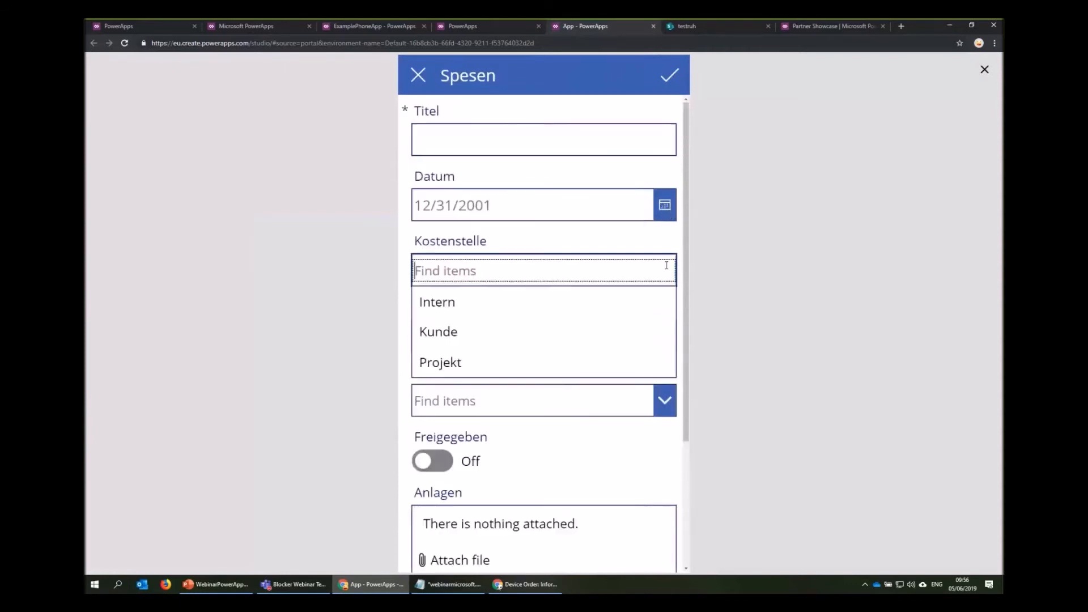
click(587, 255)
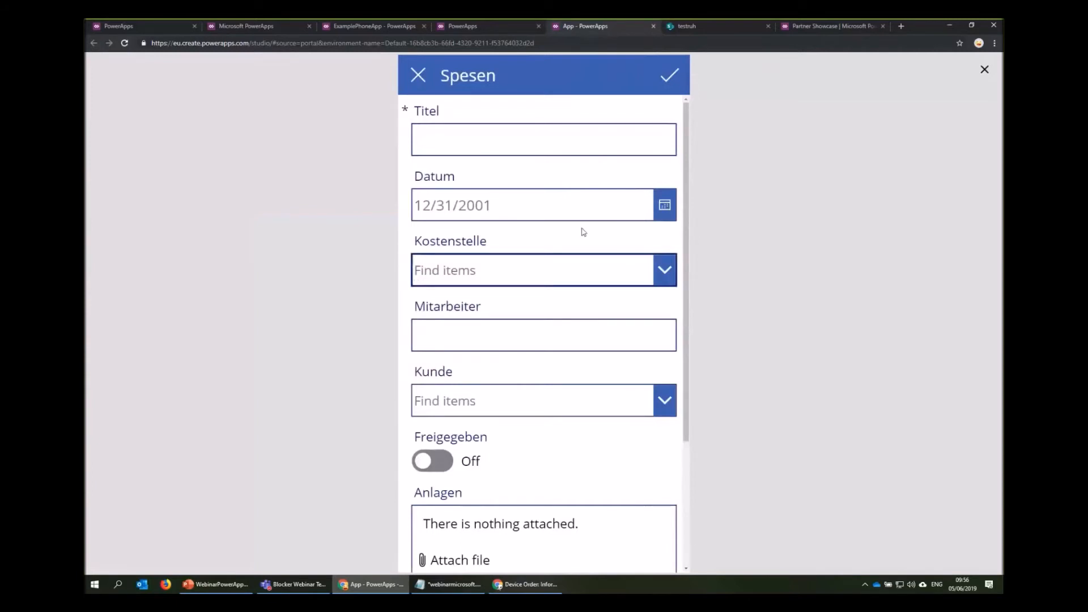
Step: Examine the Kunde, Freigegeben and Anlagen fields of the new entry and cancel the form
scroll(583, 244, down, 2)
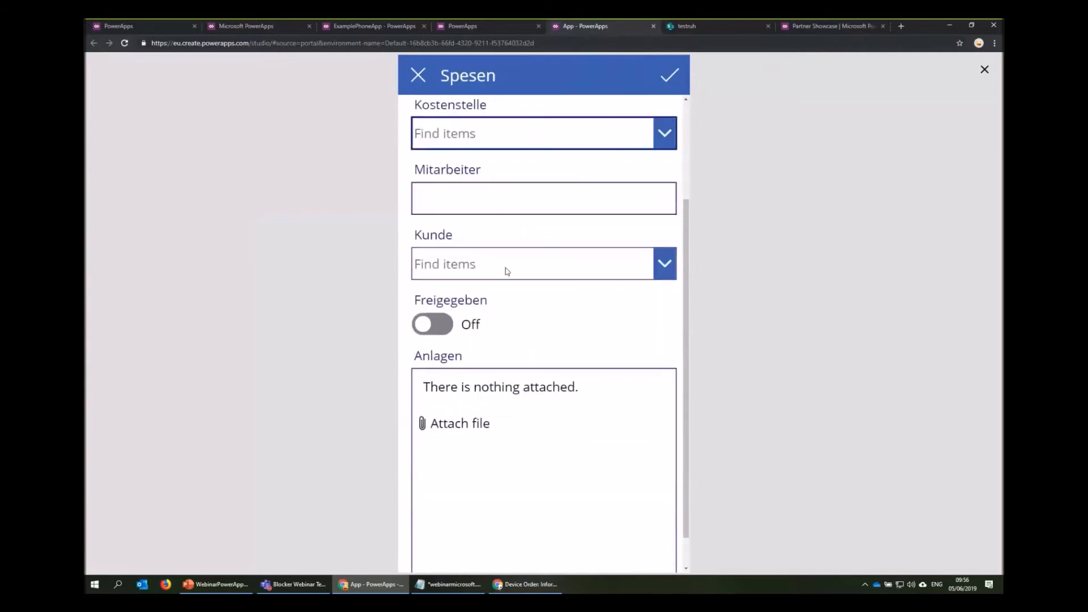
click(507, 271)
click(703, 275)
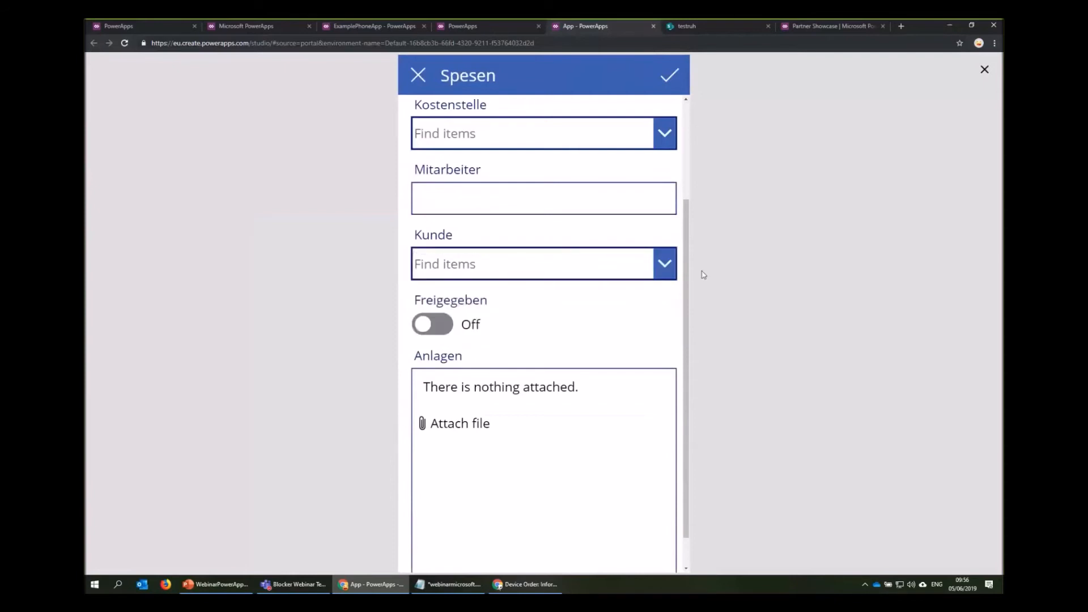
scroll(544, 357, down, 1)
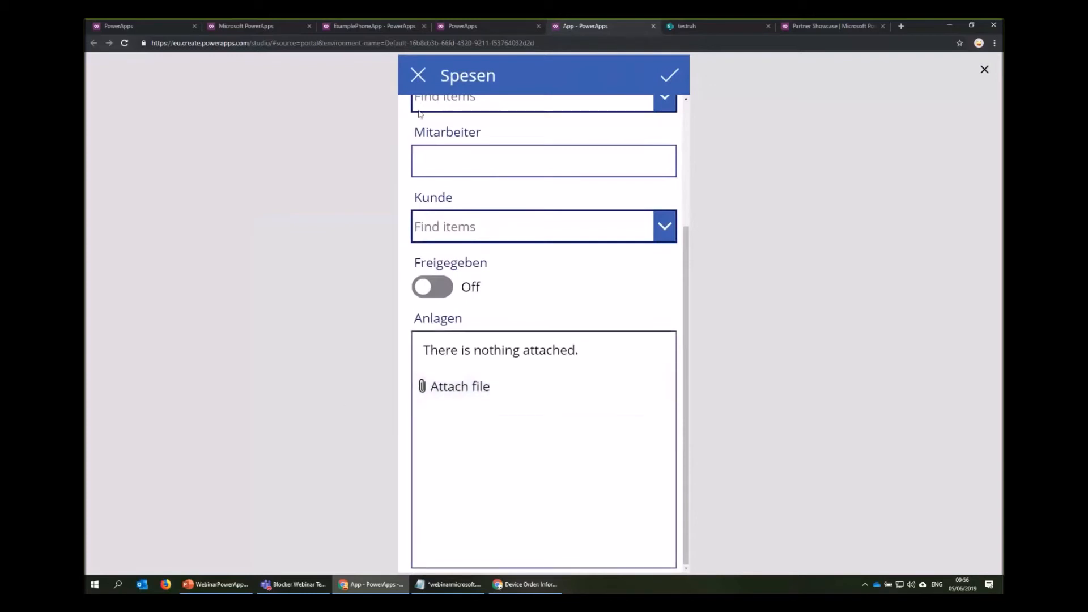
click(422, 78)
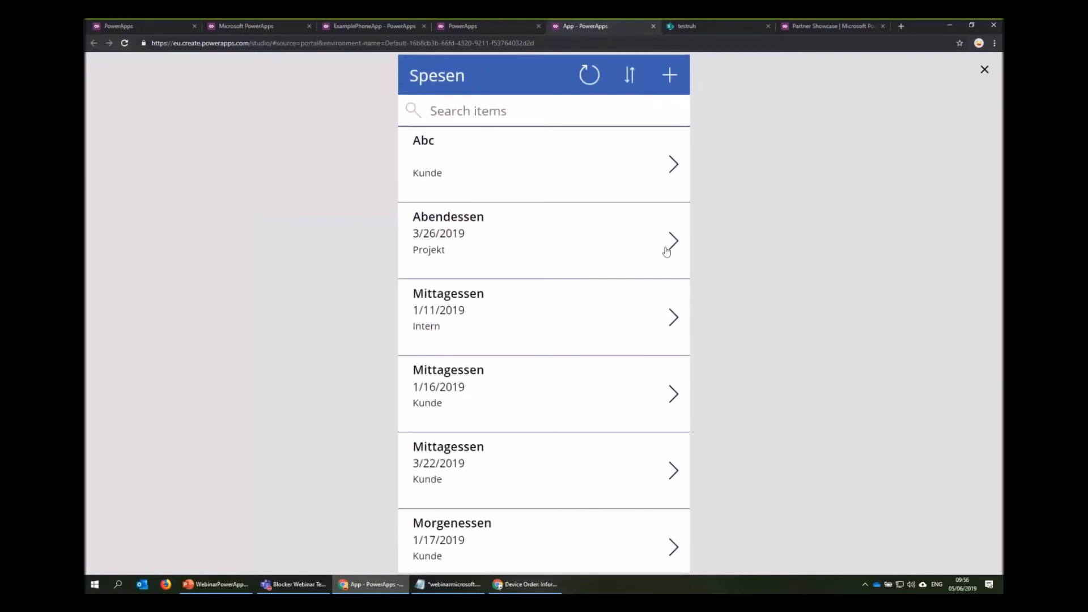
Step: Delete the Abendessen and Abc entries in the previewed app and exit the preview
scroll(597, 253, down, 2)
scroll(630, 269, up, 2)
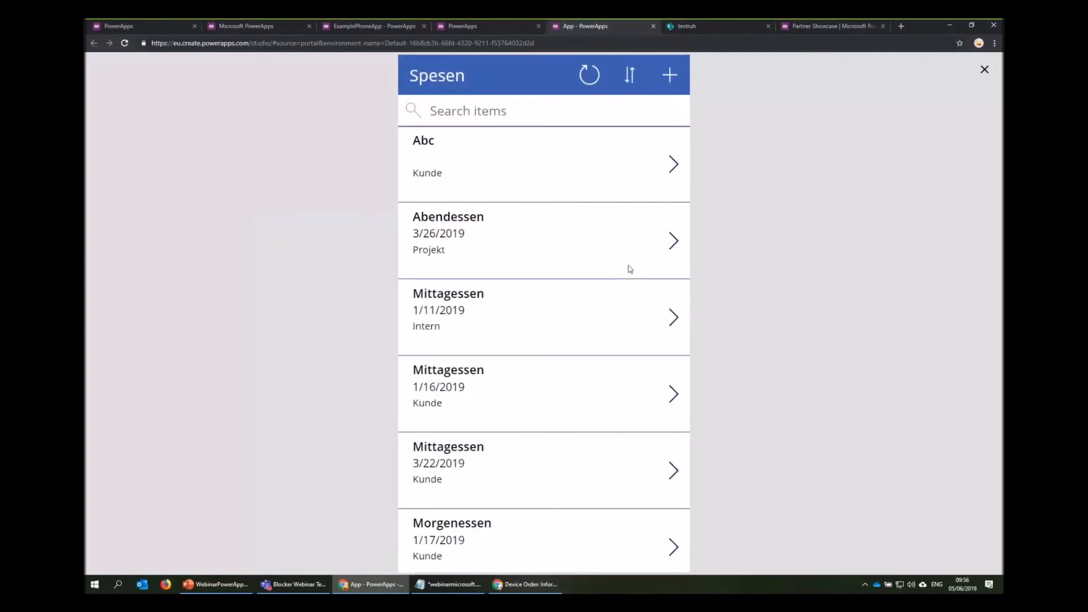
click(673, 241)
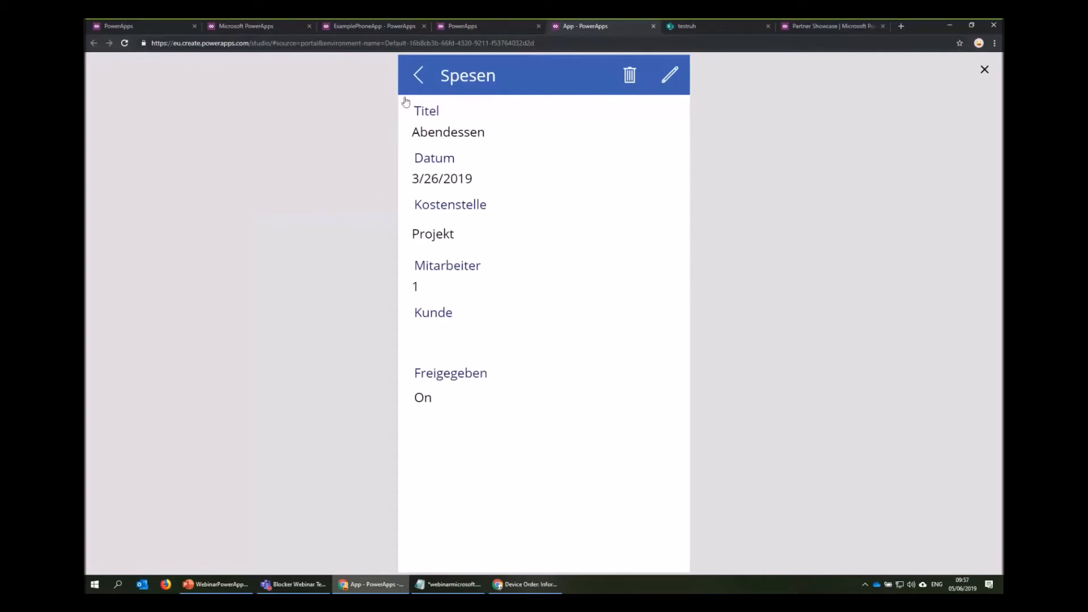
click(634, 80)
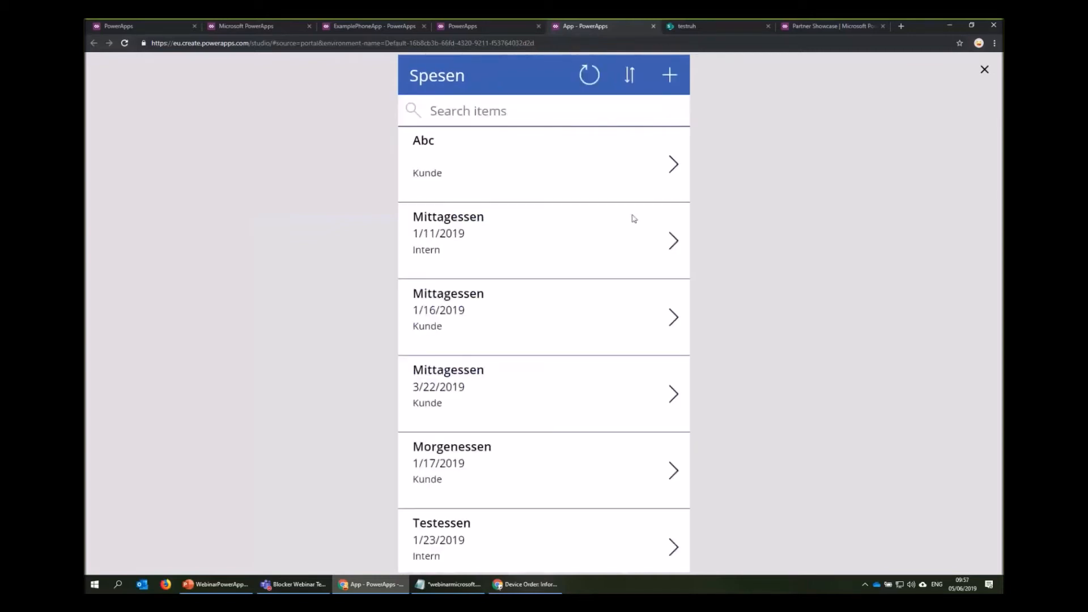
click(672, 163)
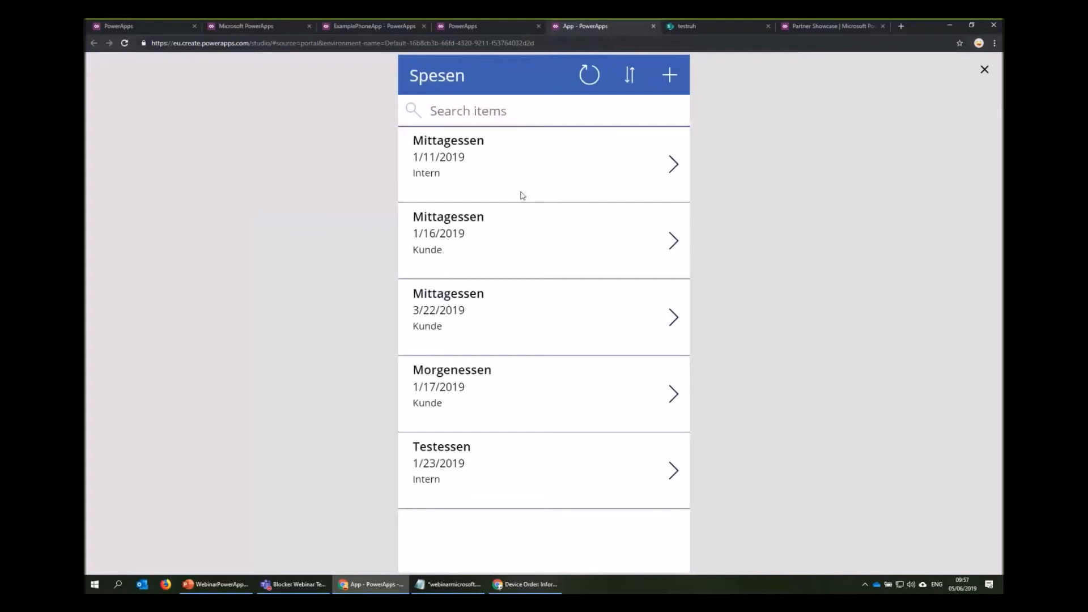
key(Escape)
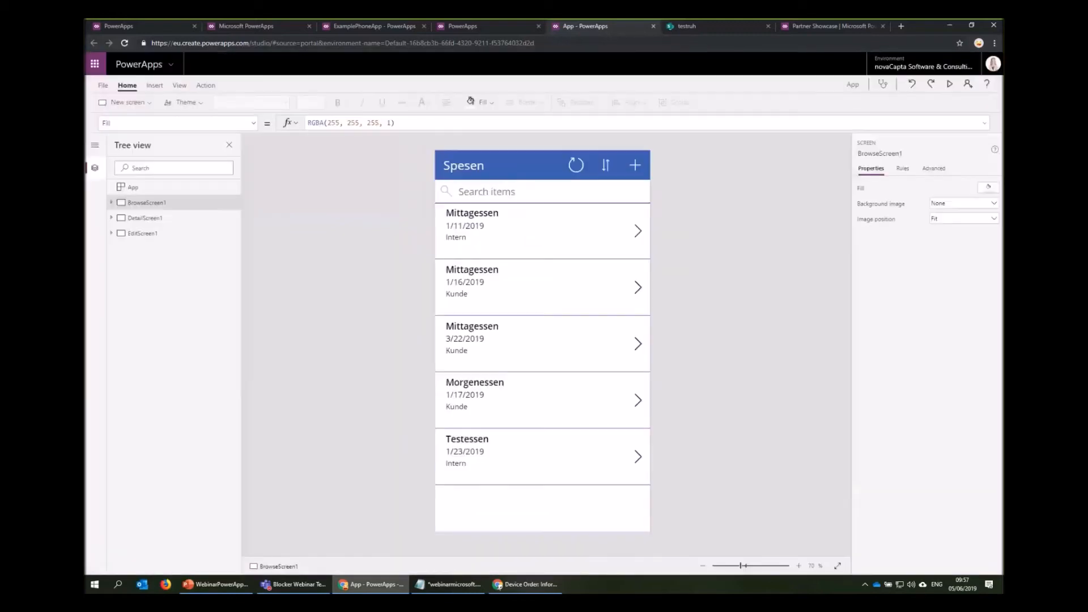
Step: Open the app settings, switch to the WebinarPowerApps-English presentation in PowerPoint and select slide 11, Data sources
click(100, 85)
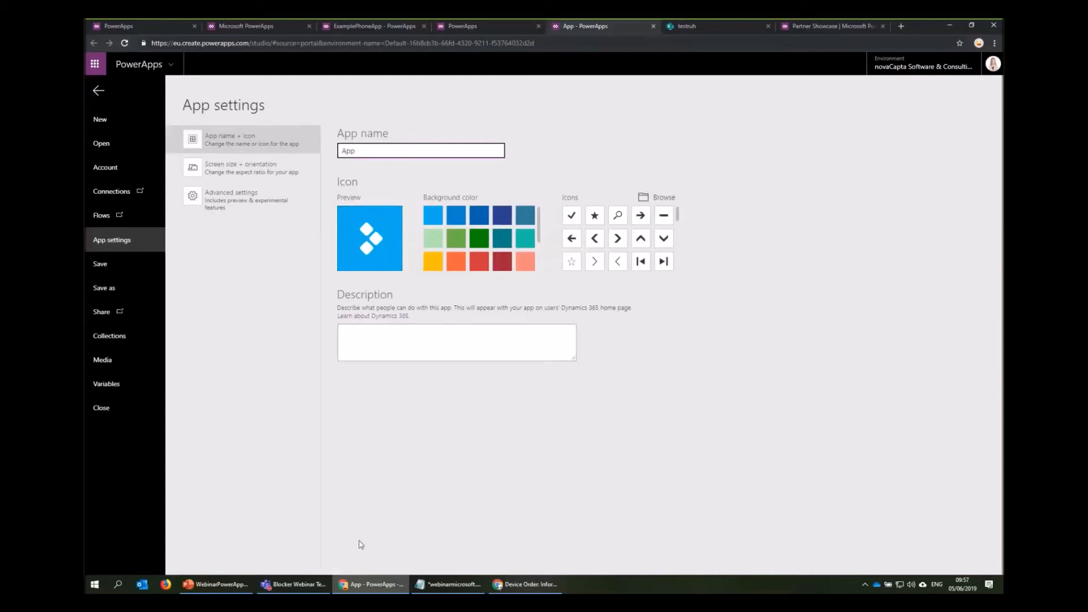
mouse_move(252, 593)
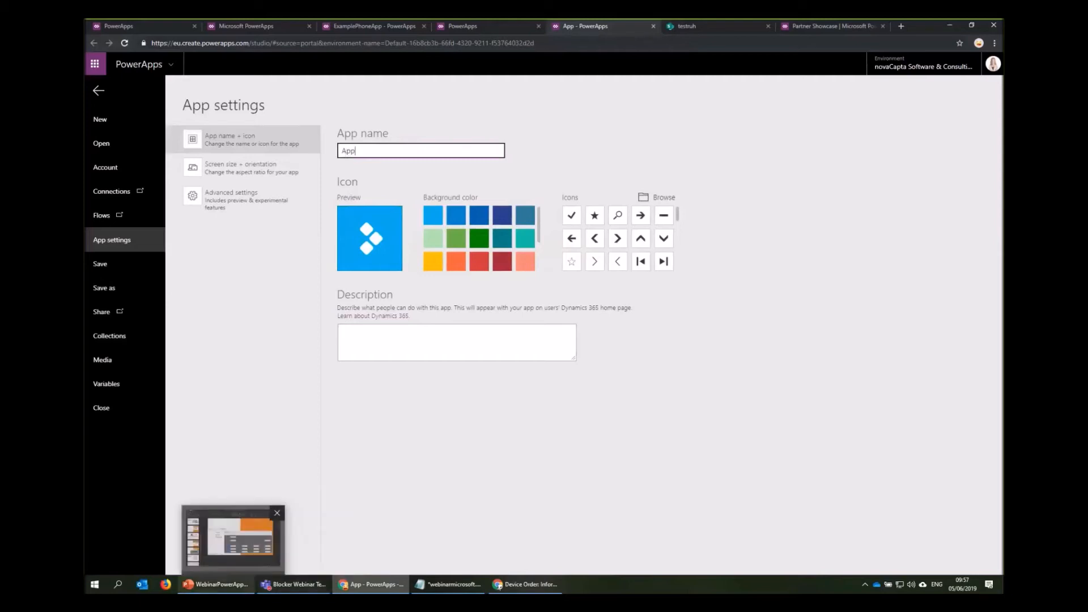
click(219, 539)
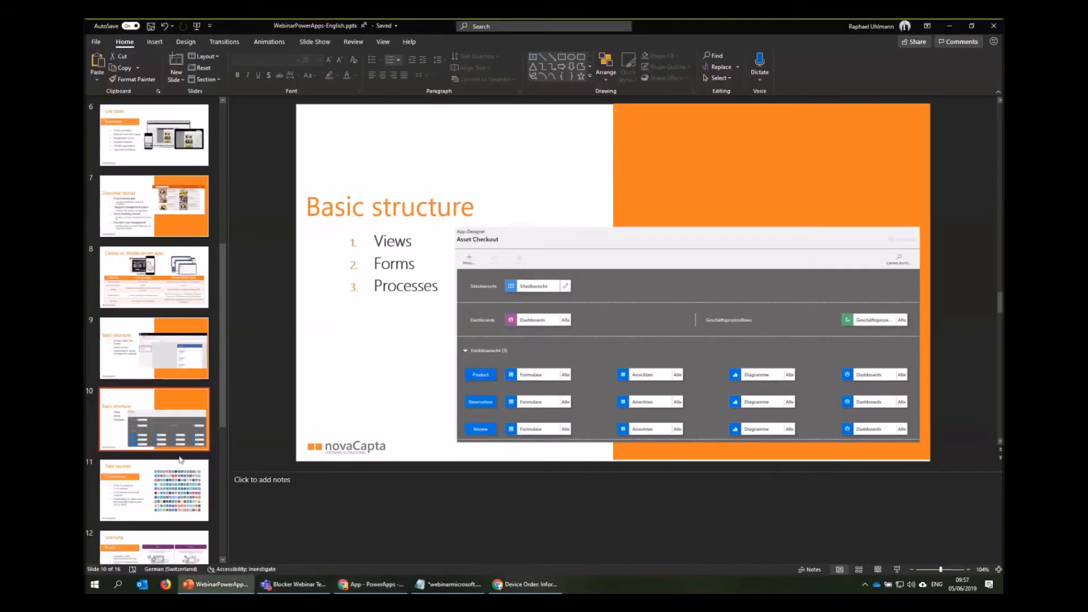
scroll(180, 460, down, 3)
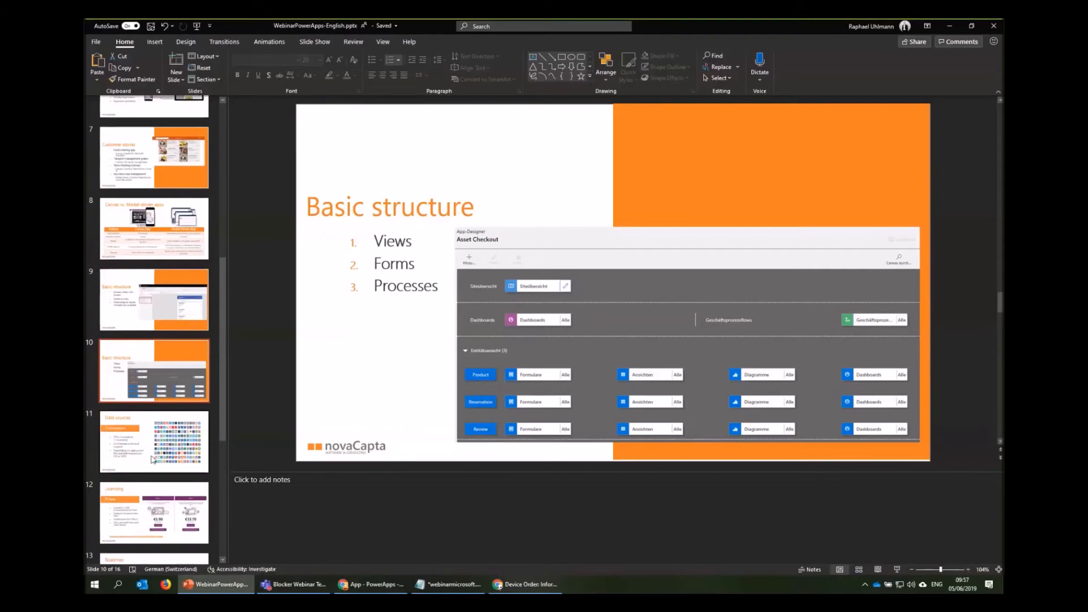
scroll(149, 412, down, 1)
click(151, 351)
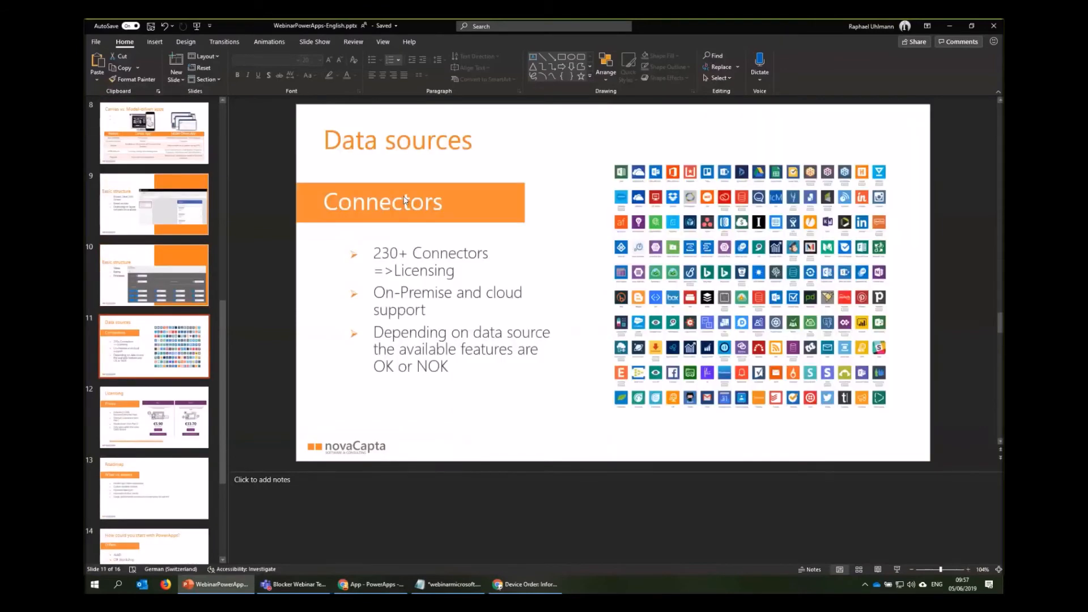
Step: Start the slide show from the Data sources slide and swap the presenter view with the full-screen slide
click(897, 566)
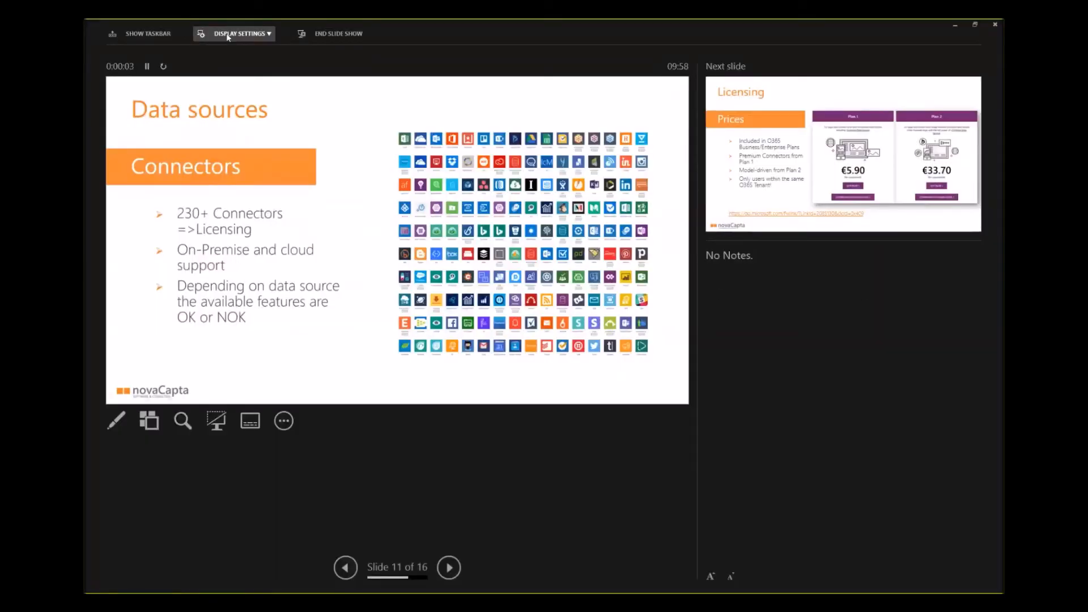
click(241, 34)
click(244, 54)
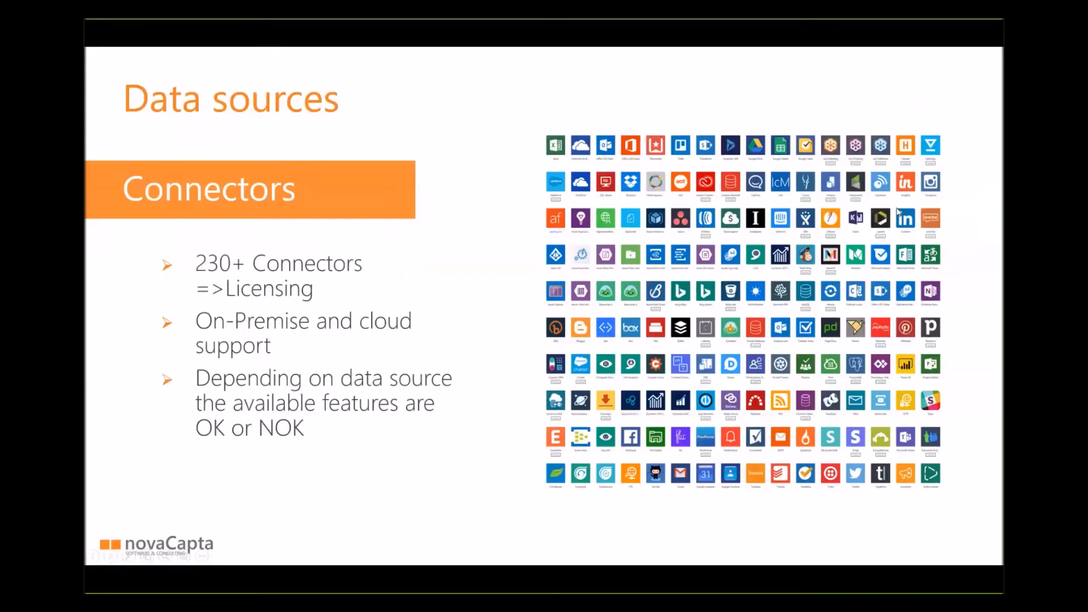